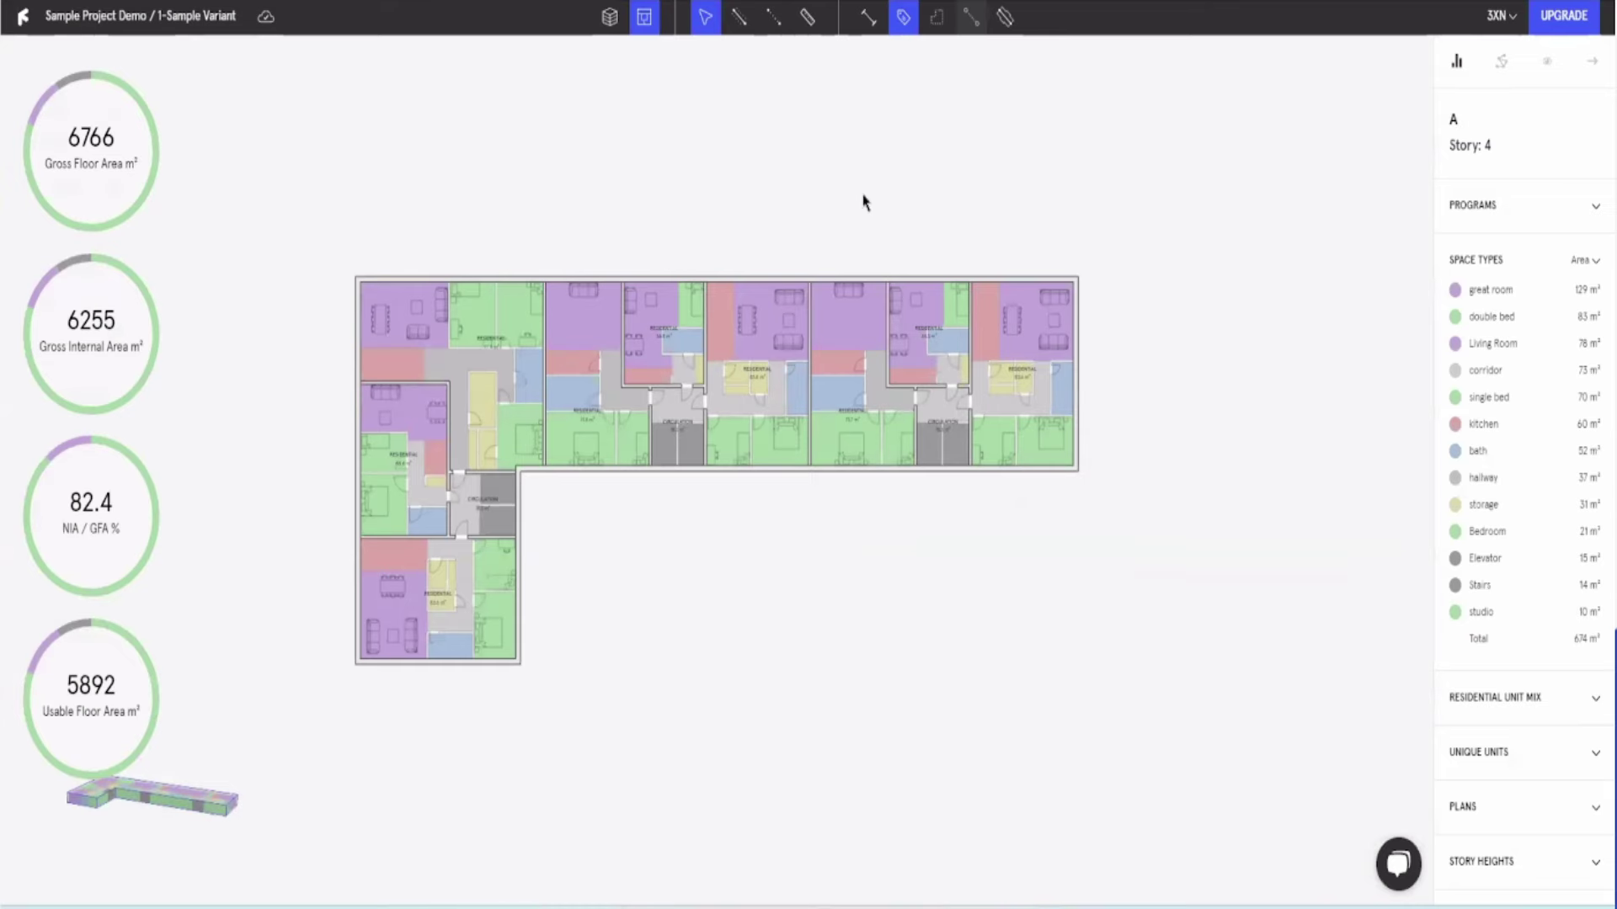
- Show the Sample Project Demo building in the 3D view
{"action": "left_click", "coordinate": [884, 271]}
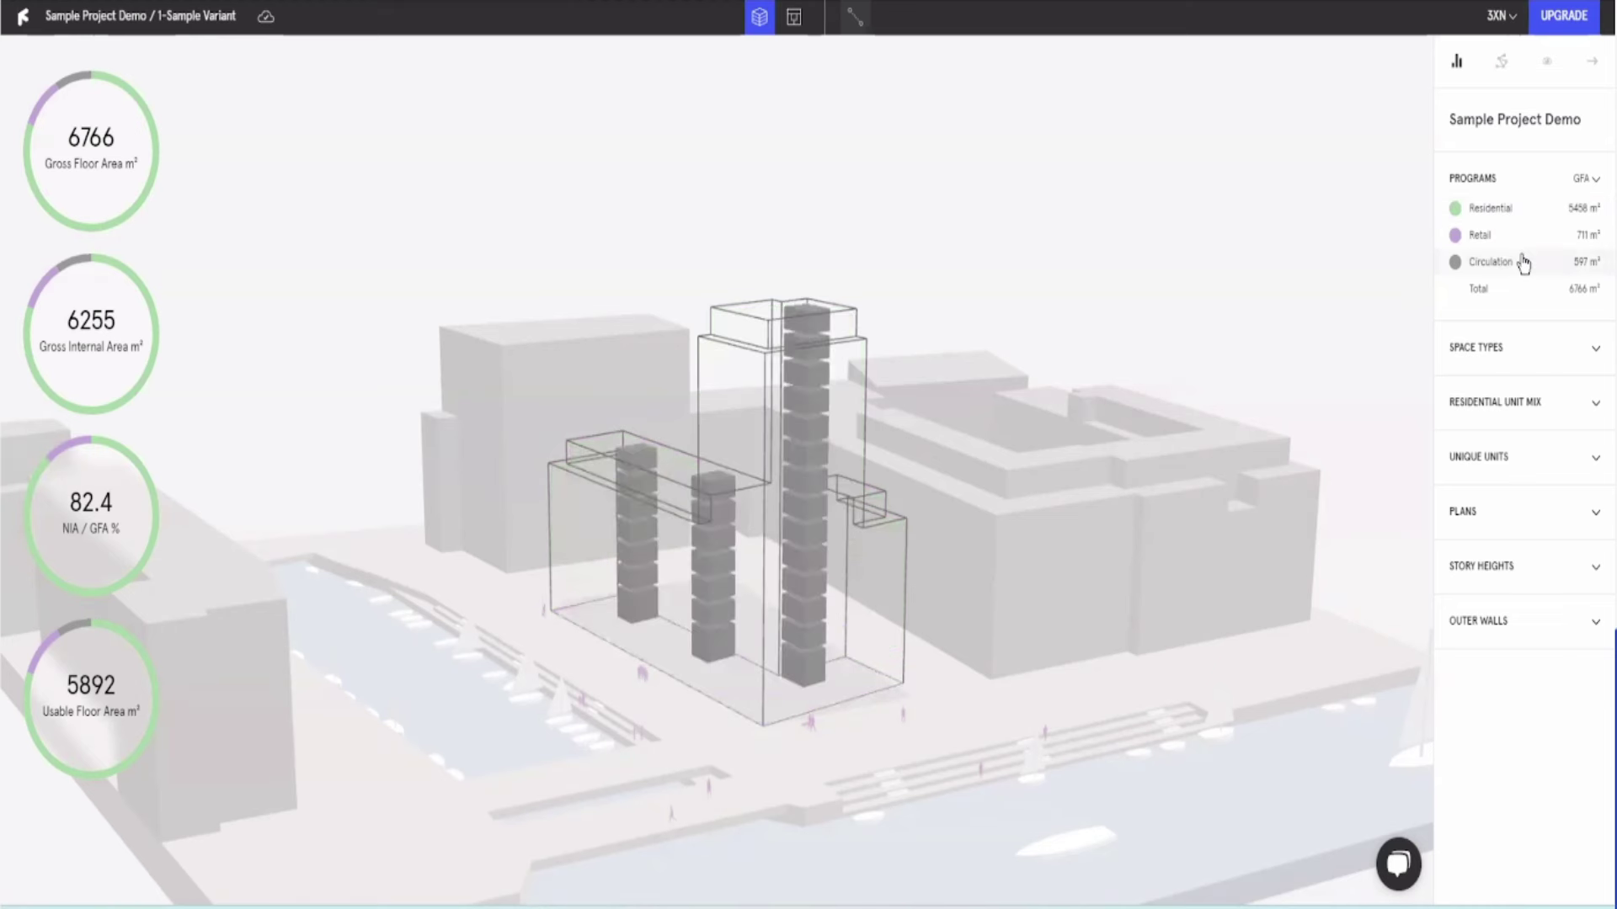
- Show space-type areas, isolate story 4 in a top-down view, and generate unit layouts
{"action": "left_click", "coordinate": [1505, 347]}
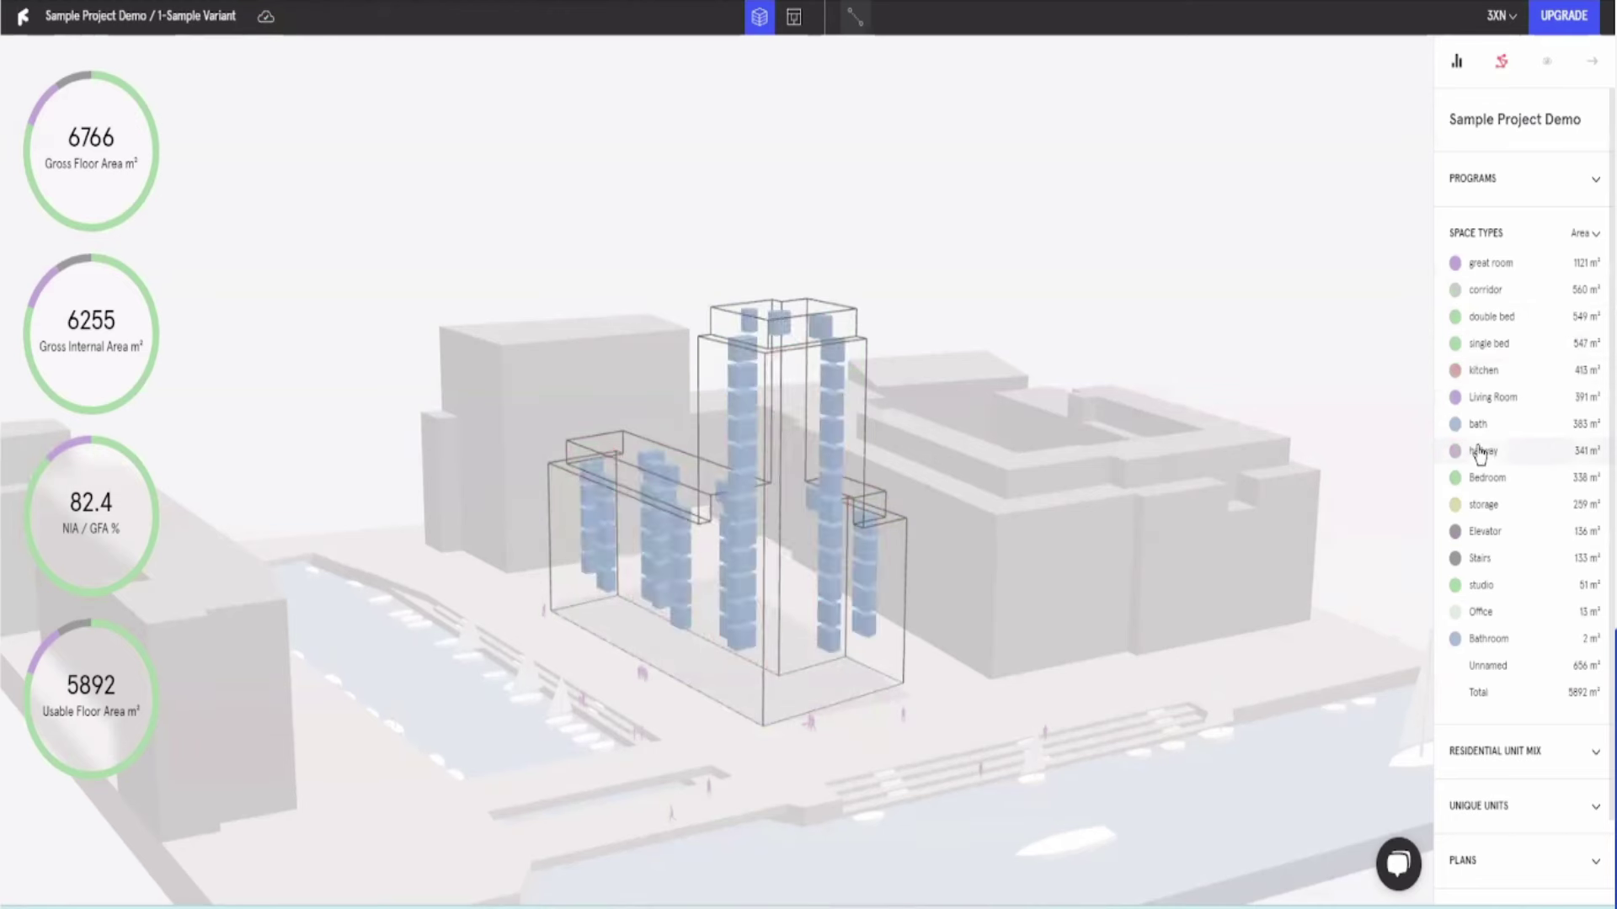
{"action": "left_click", "coordinate": [931, 603]}
{"action": "left_click_drag", "start_coordinate": [946, 603], "coordinate": [845, 401]}
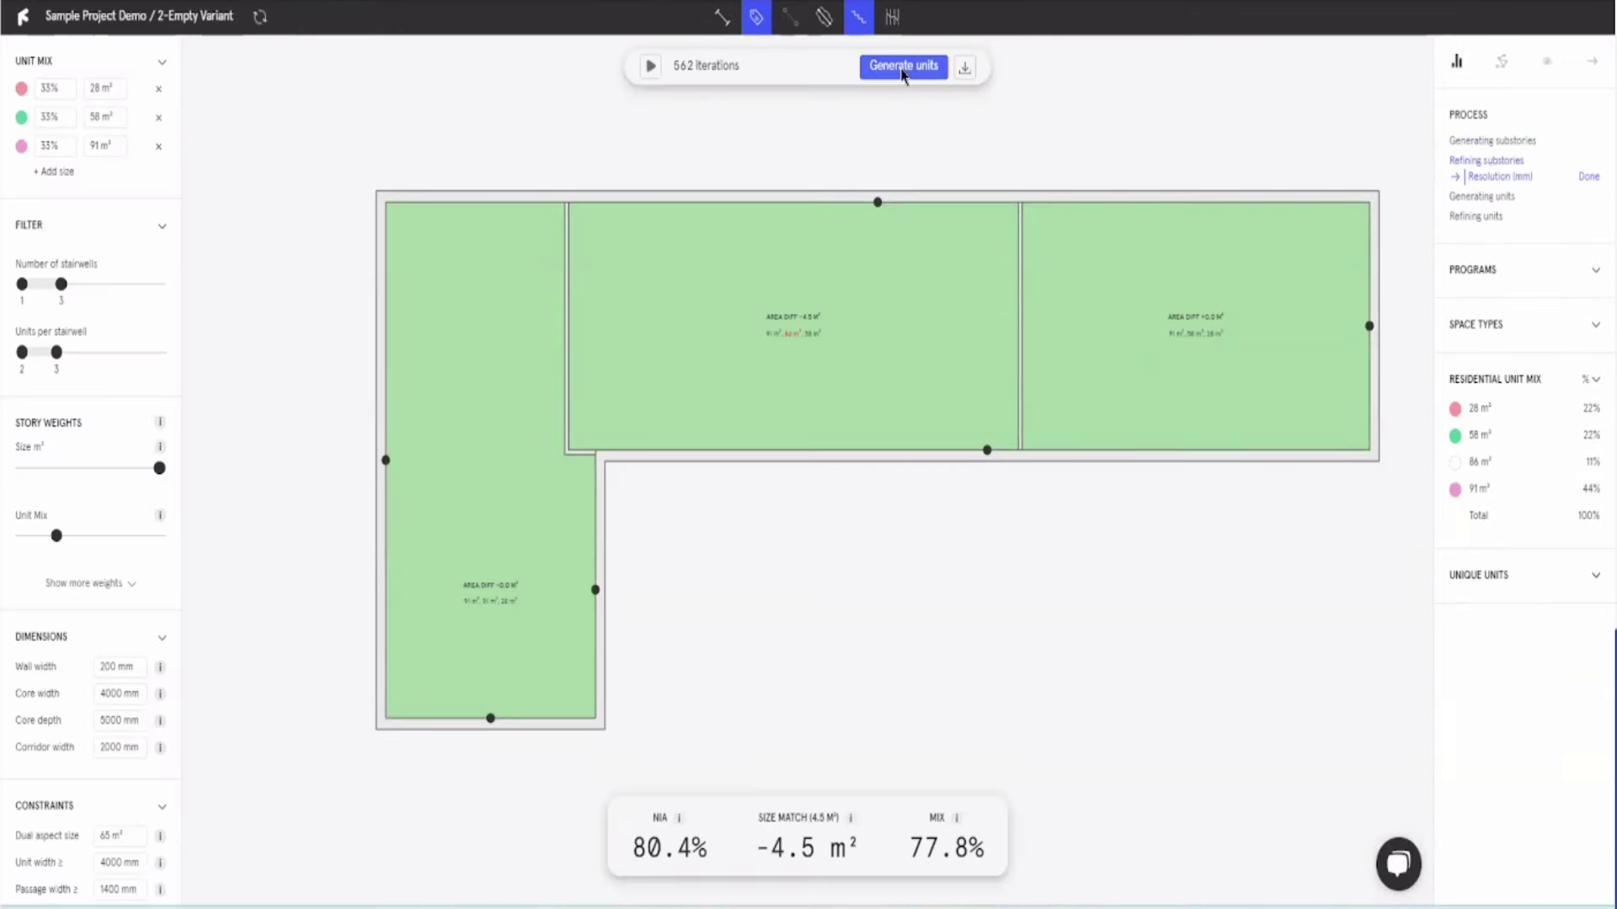
{"action": "left_click", "coordinate": [902, 67]}
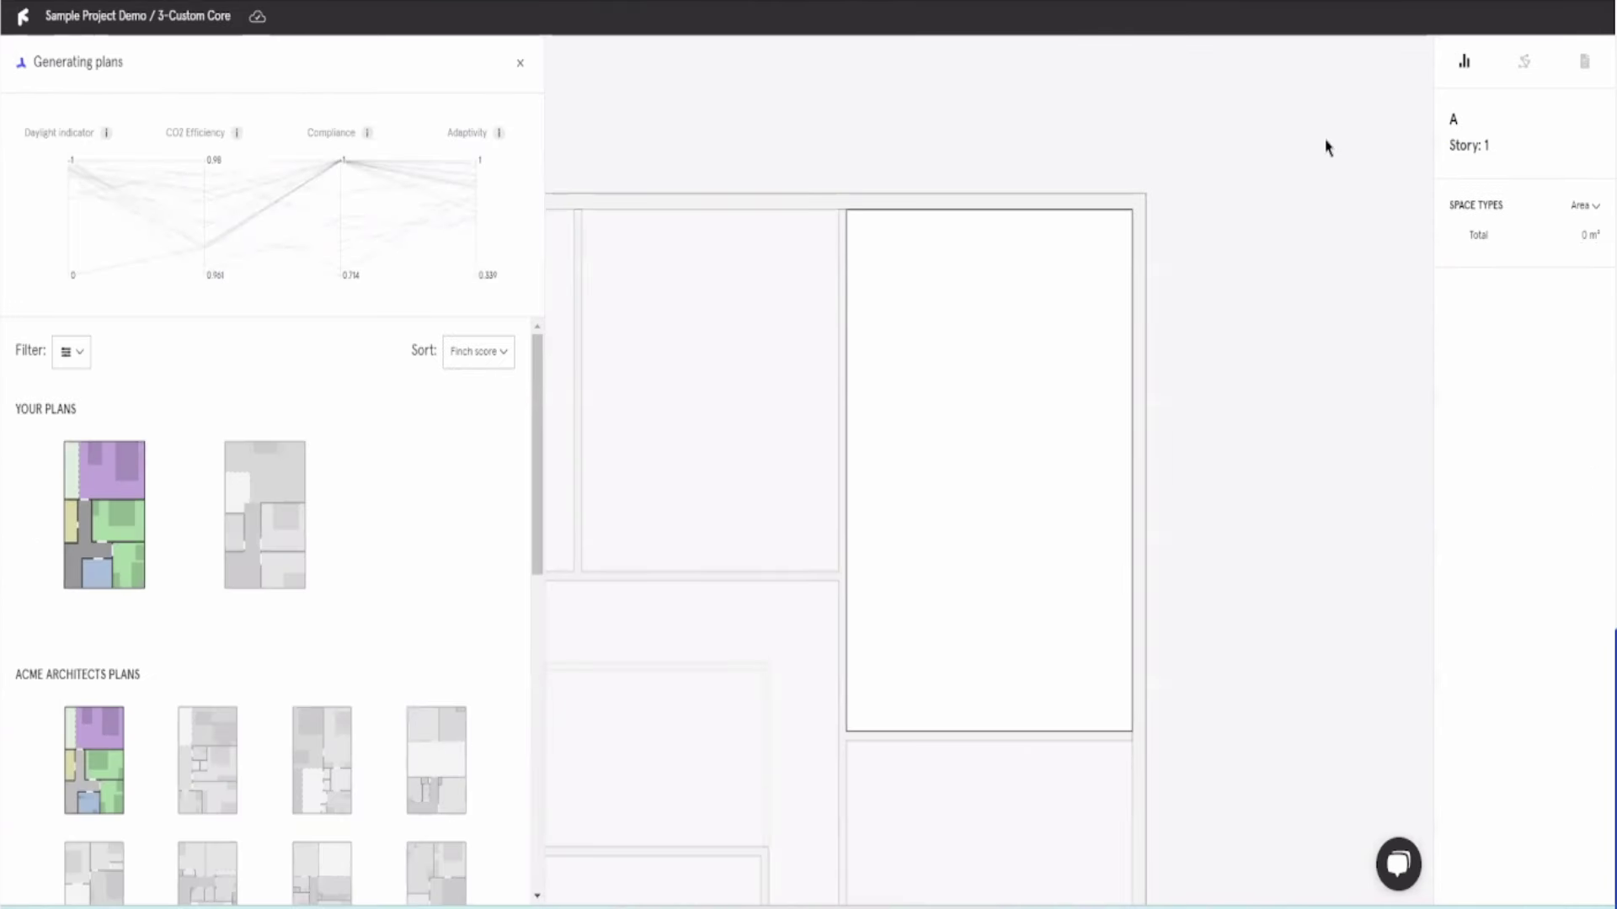
- Preview the 26_Alpha plan, then an Acme Architects plan, in the empty unit
{"action": "left_click", "coordinate": [155, 540]}
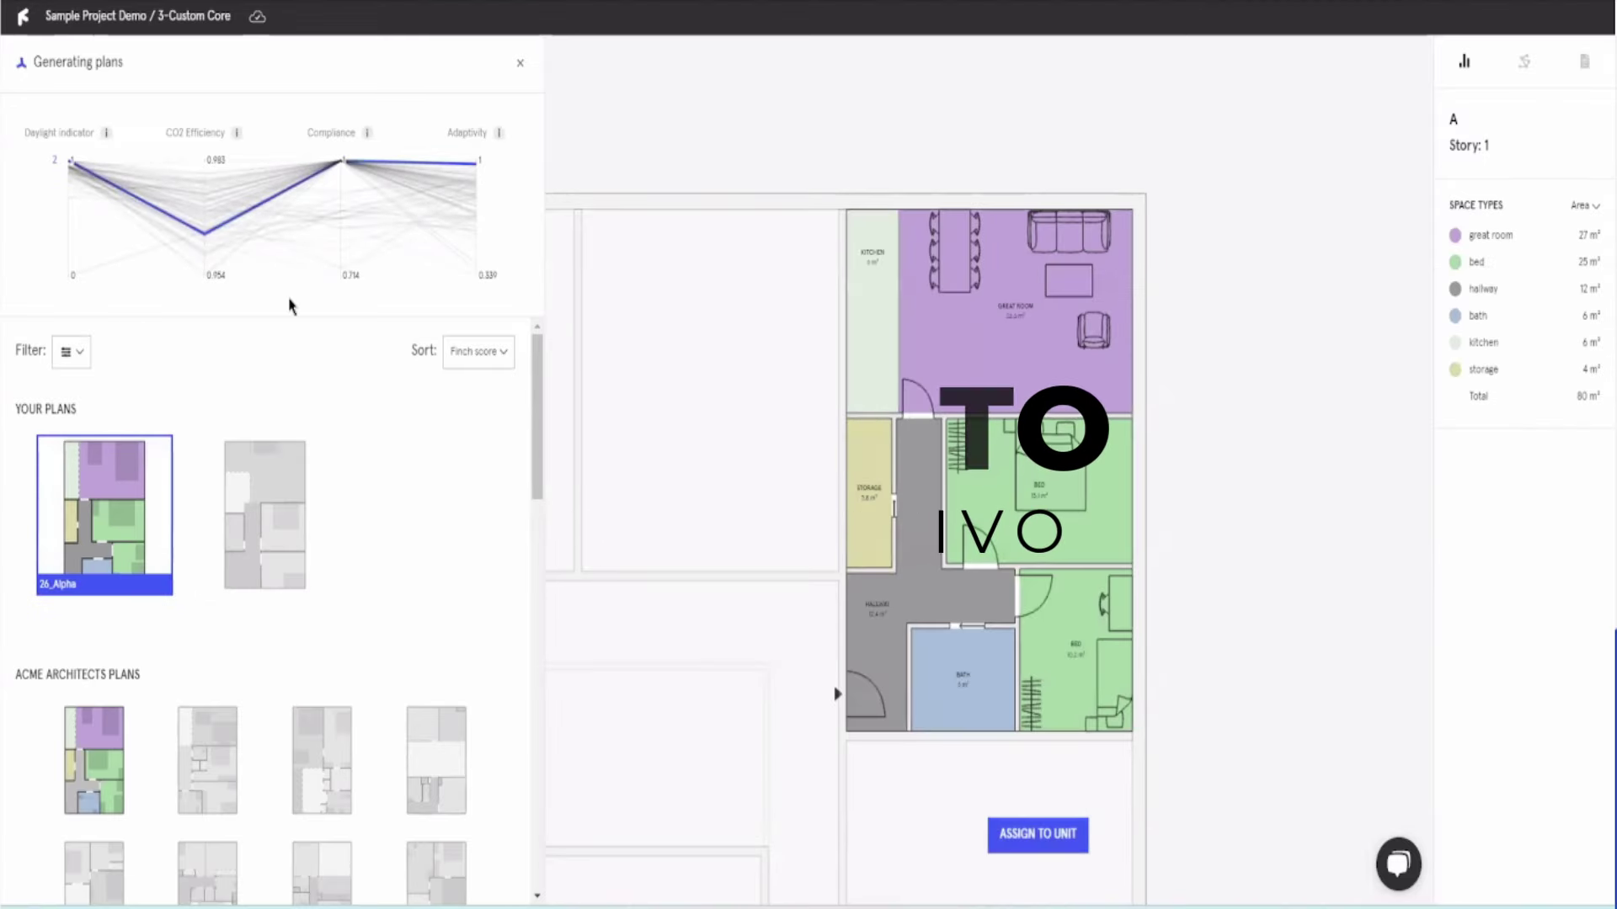
{"action": "scroll", "coordinate": [105, 577], "scroll_direction": "down", "scroll_amount": 2}
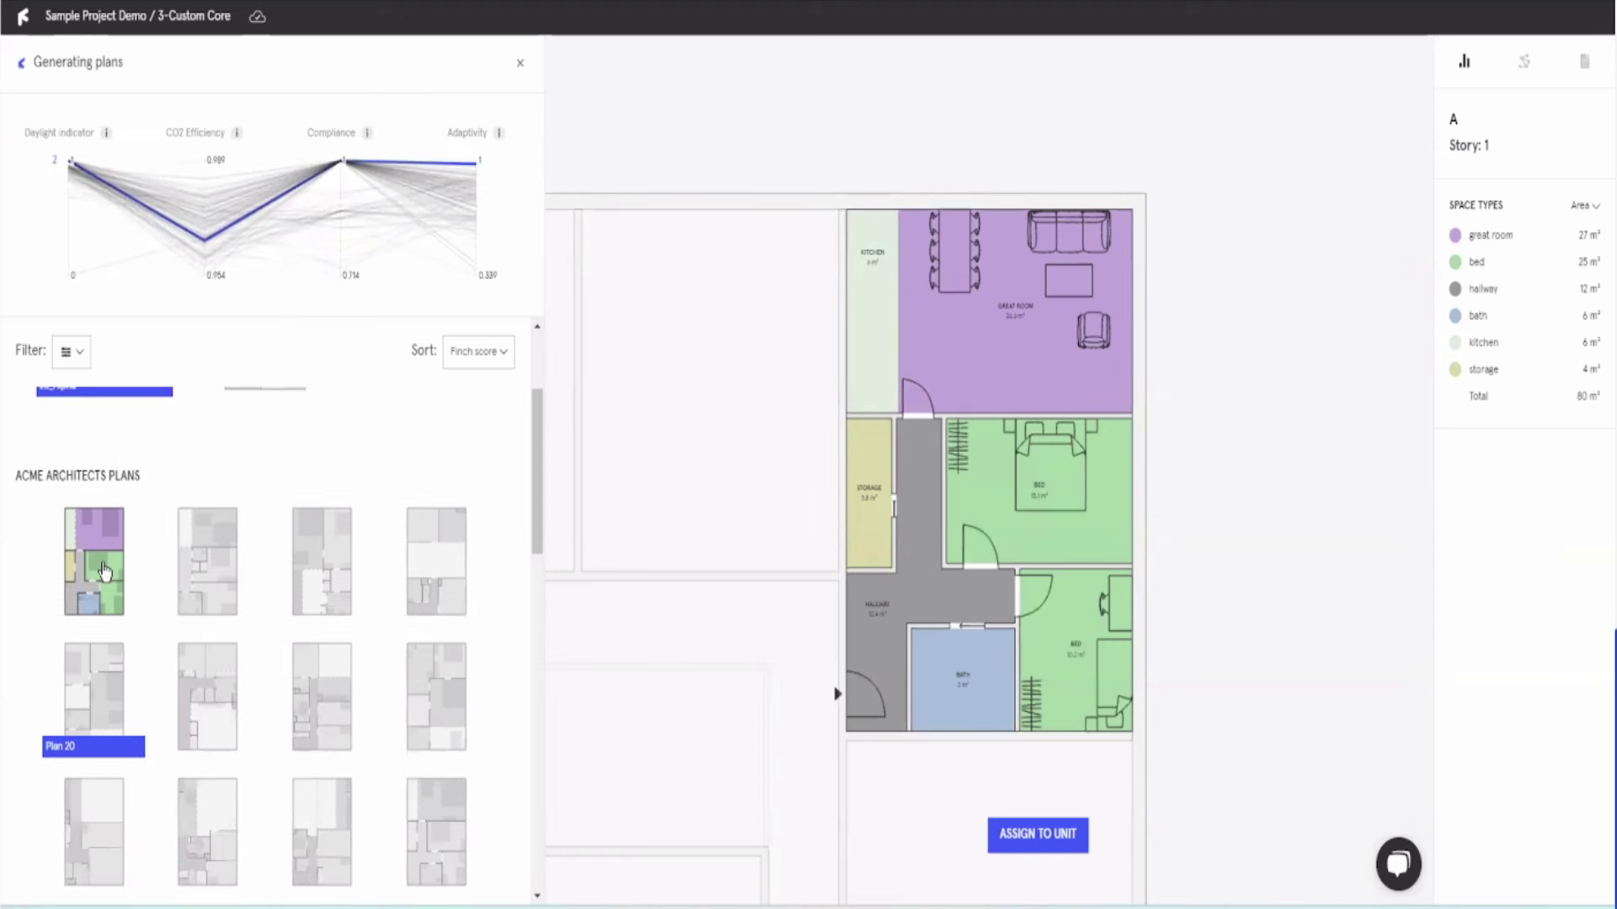
{"action": "left_click", "coordinate": [229, 583]}
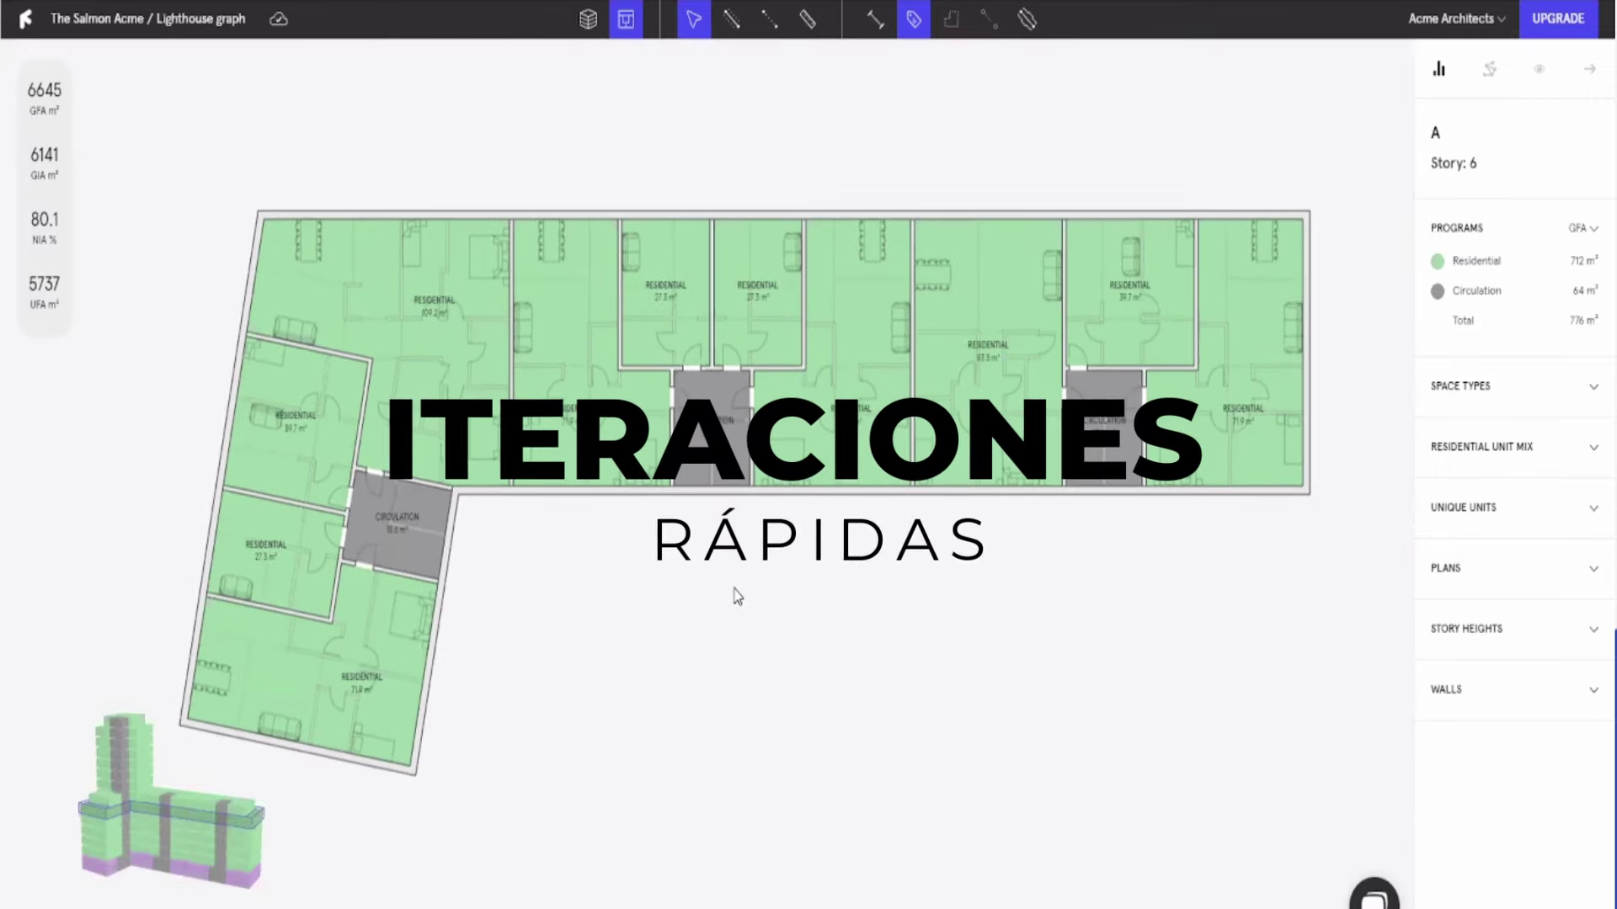
- With graph rules shown, enlarge the toilet to 2 m² (storage 4.2 m²) and exit plan editing
{"action": "left_click", "coordinate": [1489, 71]}
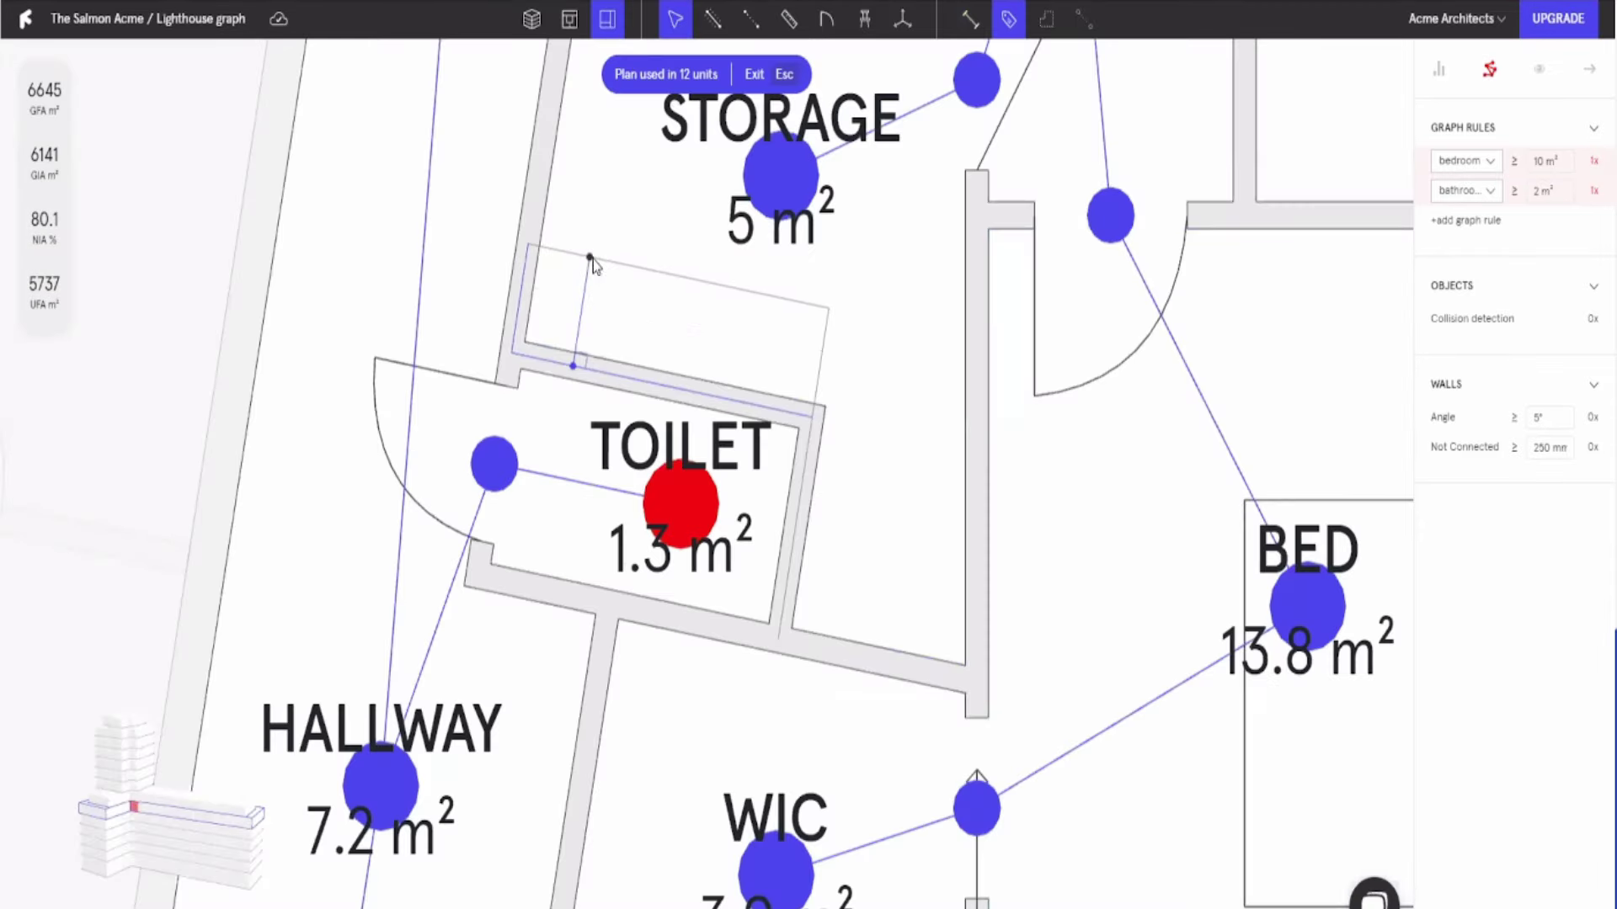
{"action": "left_click_drag", "start_coordinate": [593, 260], "coordinate": [593, 260]}
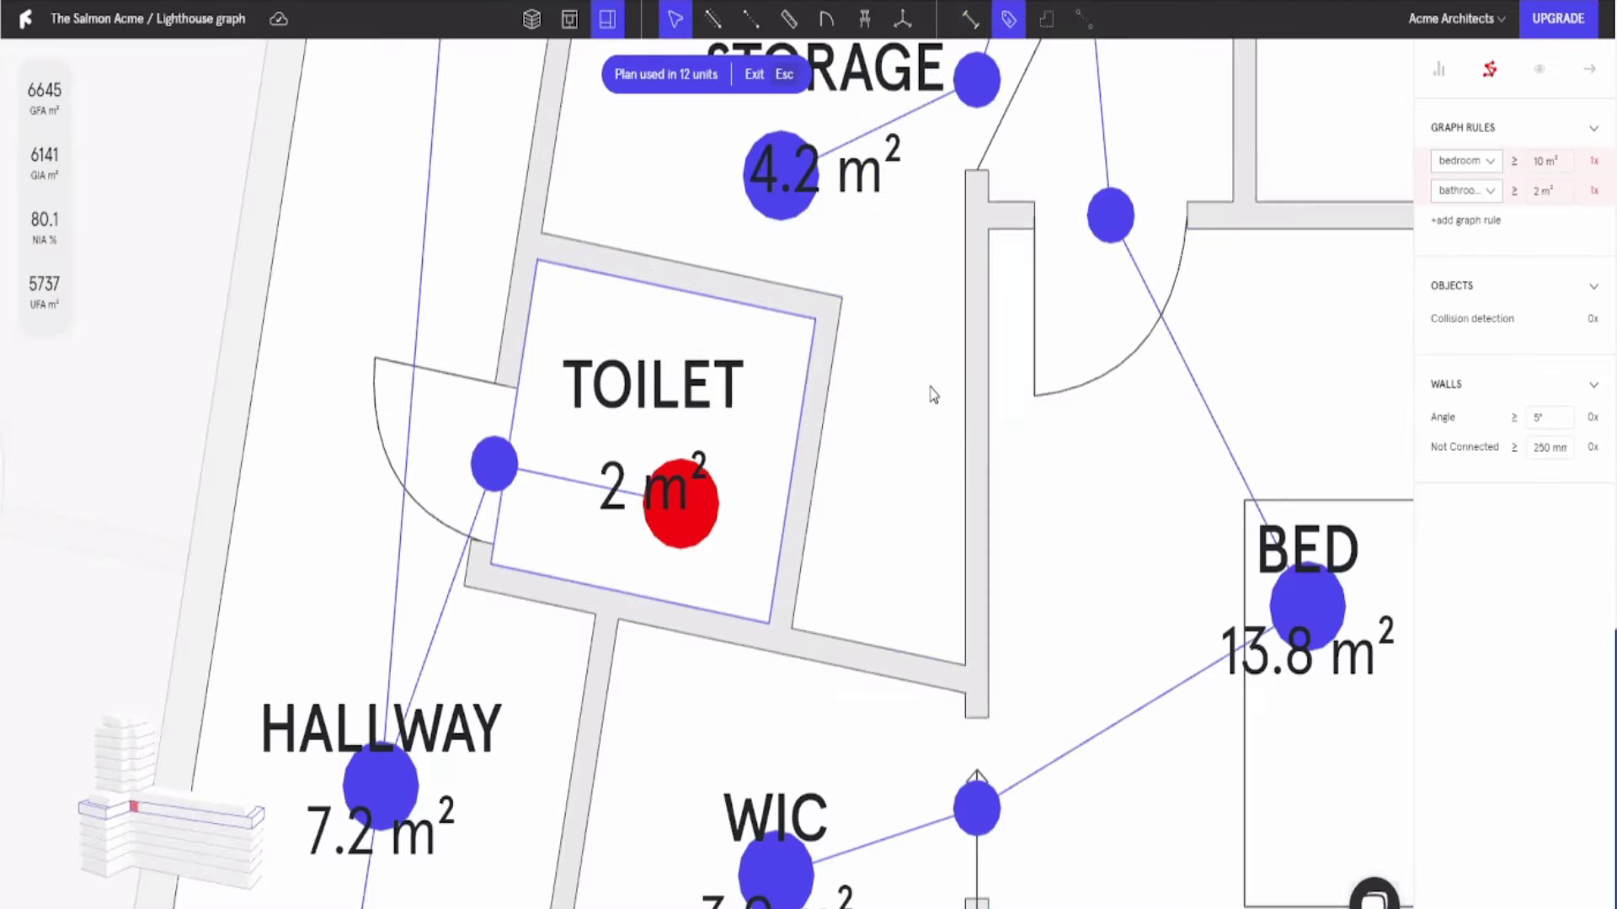
{"action": "scroll", "coordinate": [792, 439], "scroll_direction": "down", "scroll_amount": 5}
{"action": "scroll", "coordinate": [788, 495], "scroll_direction": "up", "scroll_amount": 3}
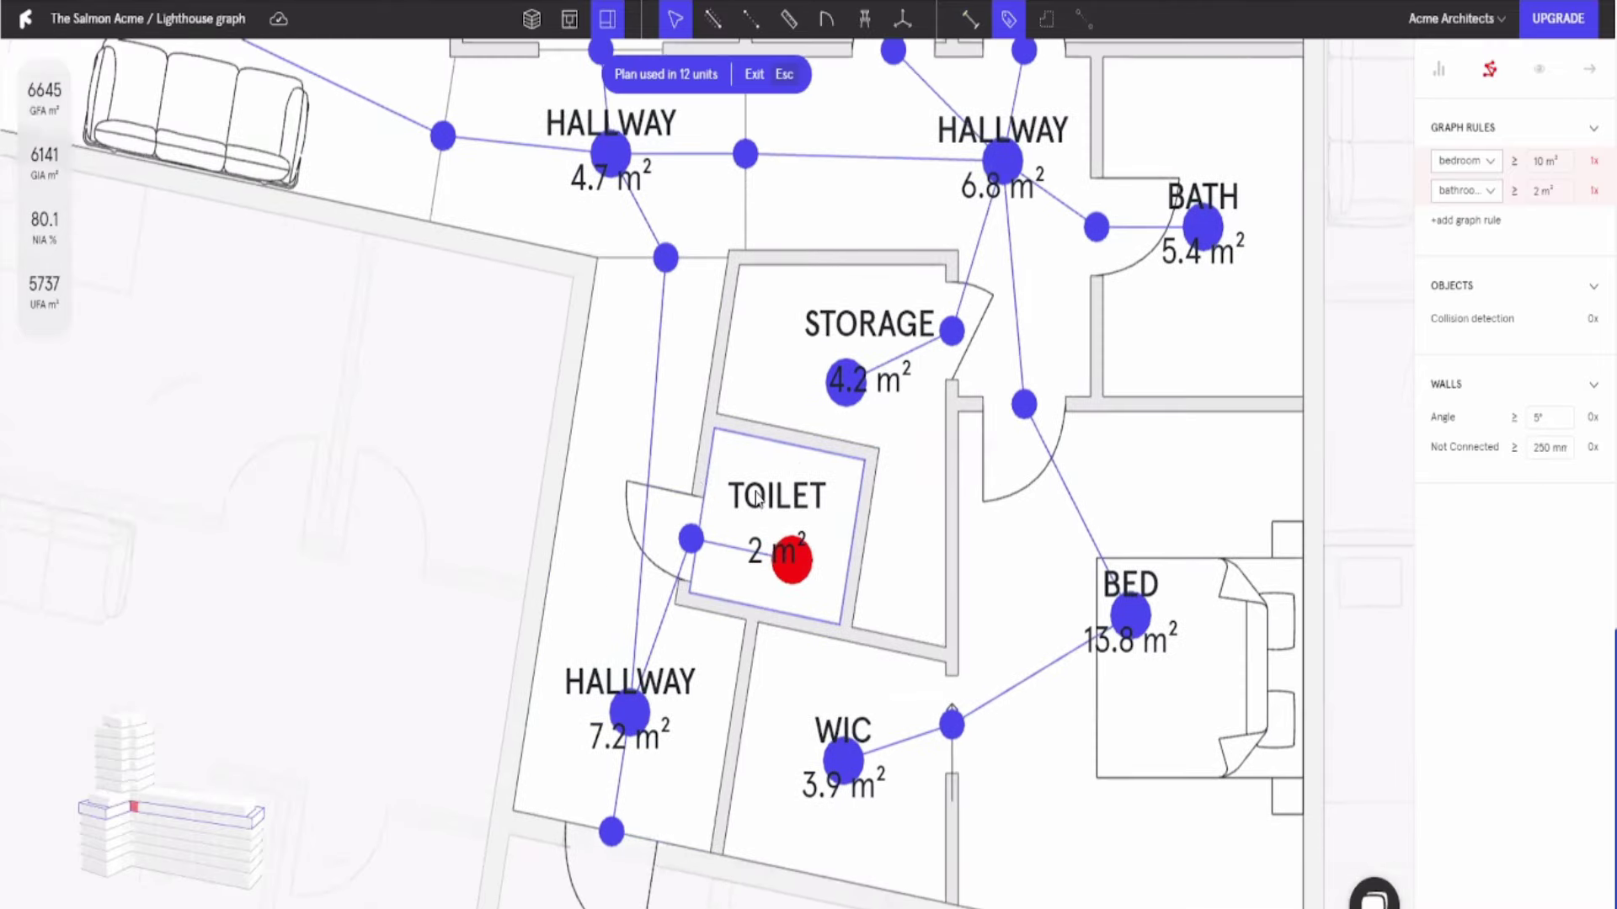
{"action": "scroll", "coordinate": [761, 497], "scroll_direction": "down", "scroll_amount": 2}
{"action": "scroll", "coordinate": [757, 480], "scroll_direction": "down", "scroll_amount": 2}
{"action": "scroll", "coordinate": [755, 463], "scroll_direction": "down", "scroll_amount": 2}
{"action": "scroll", "coordinate": [752, 442], "scroll_direction": "down", "scroll_amount": 1}
{"action": "scroll", "coordinate": [809, 547], "scroll_direction": "down", "scroll_amount": 1}
{"action": "key", "text": "Escape"}
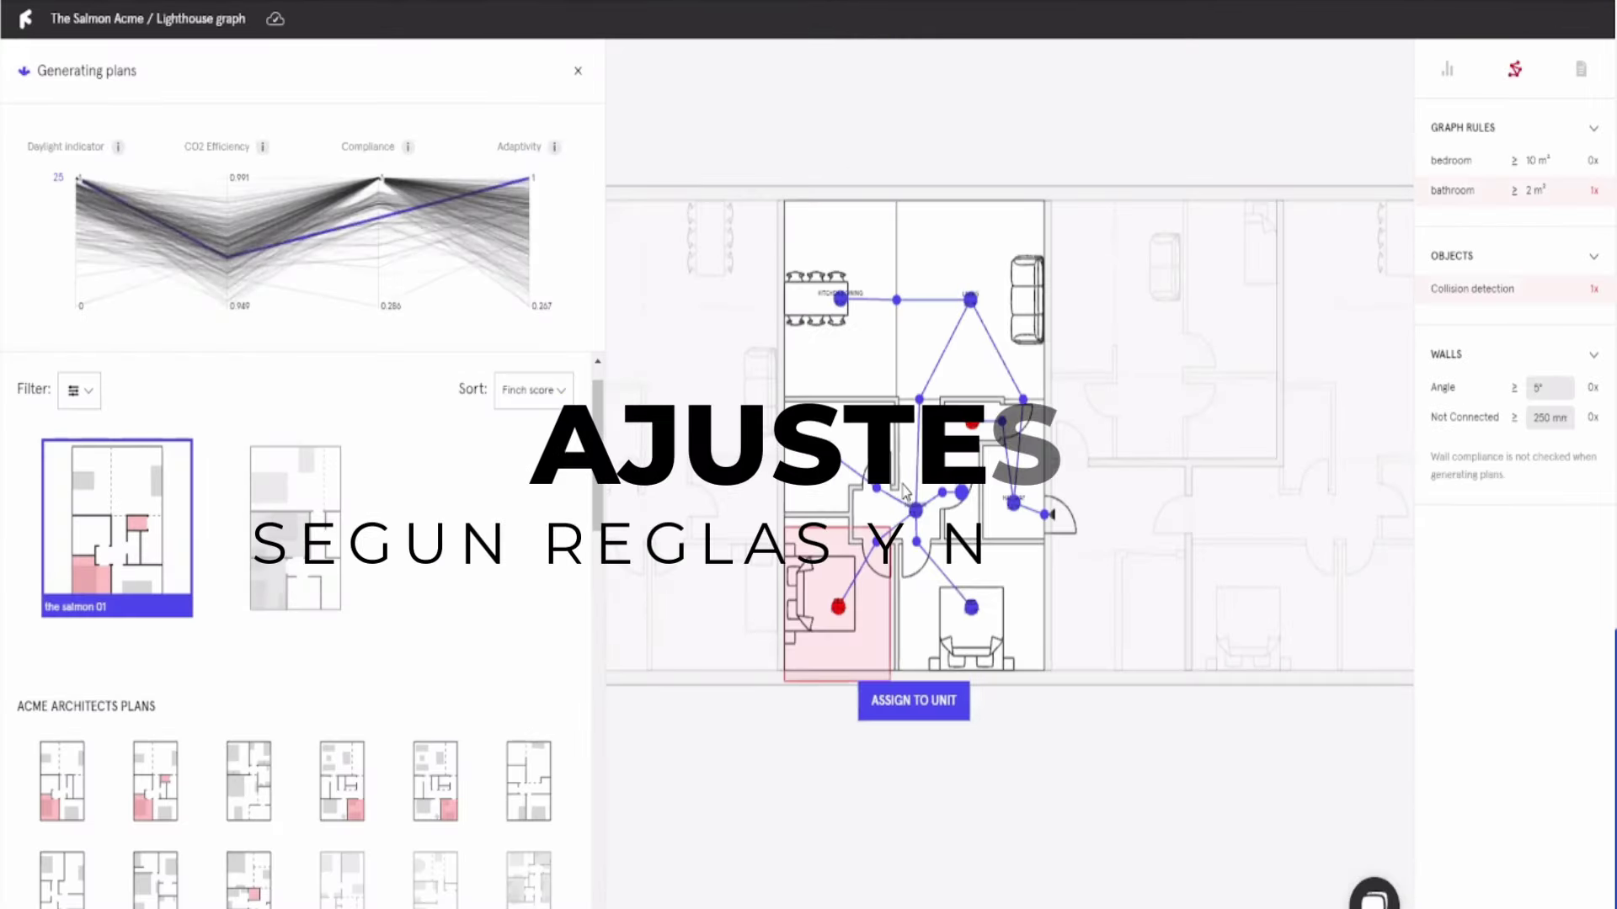
- Preview a generated plan in the unit, check its space-type areas, and select a balcony wall
{"action": "left_click", "coordinate": [347, 689]}
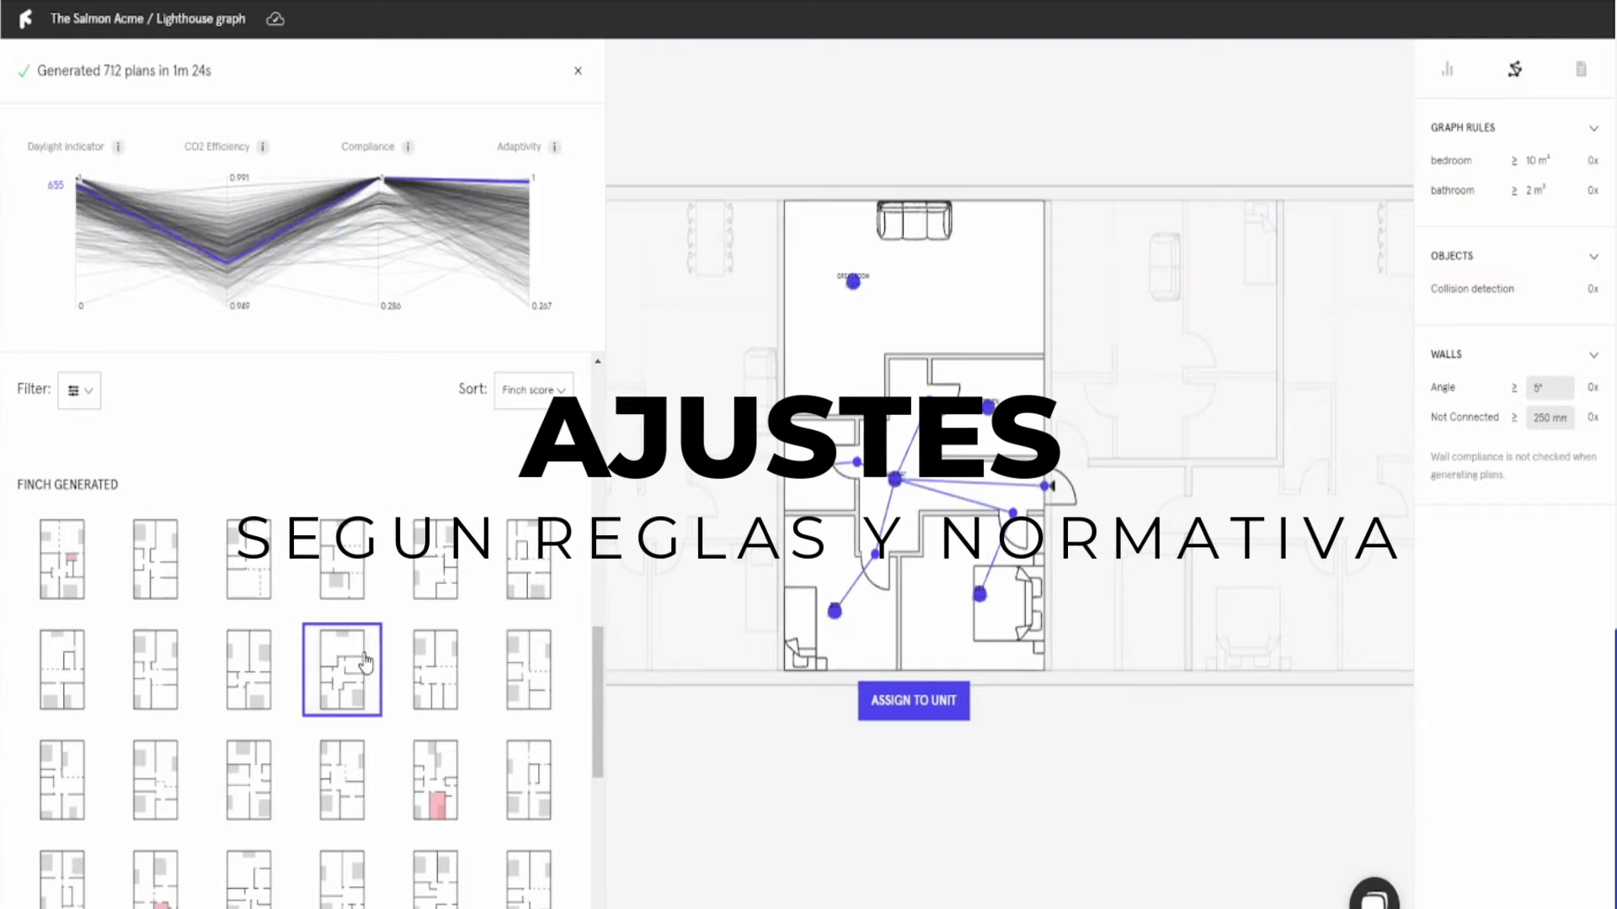
{"action": "left_click", "coordinate": [1465, 69]}
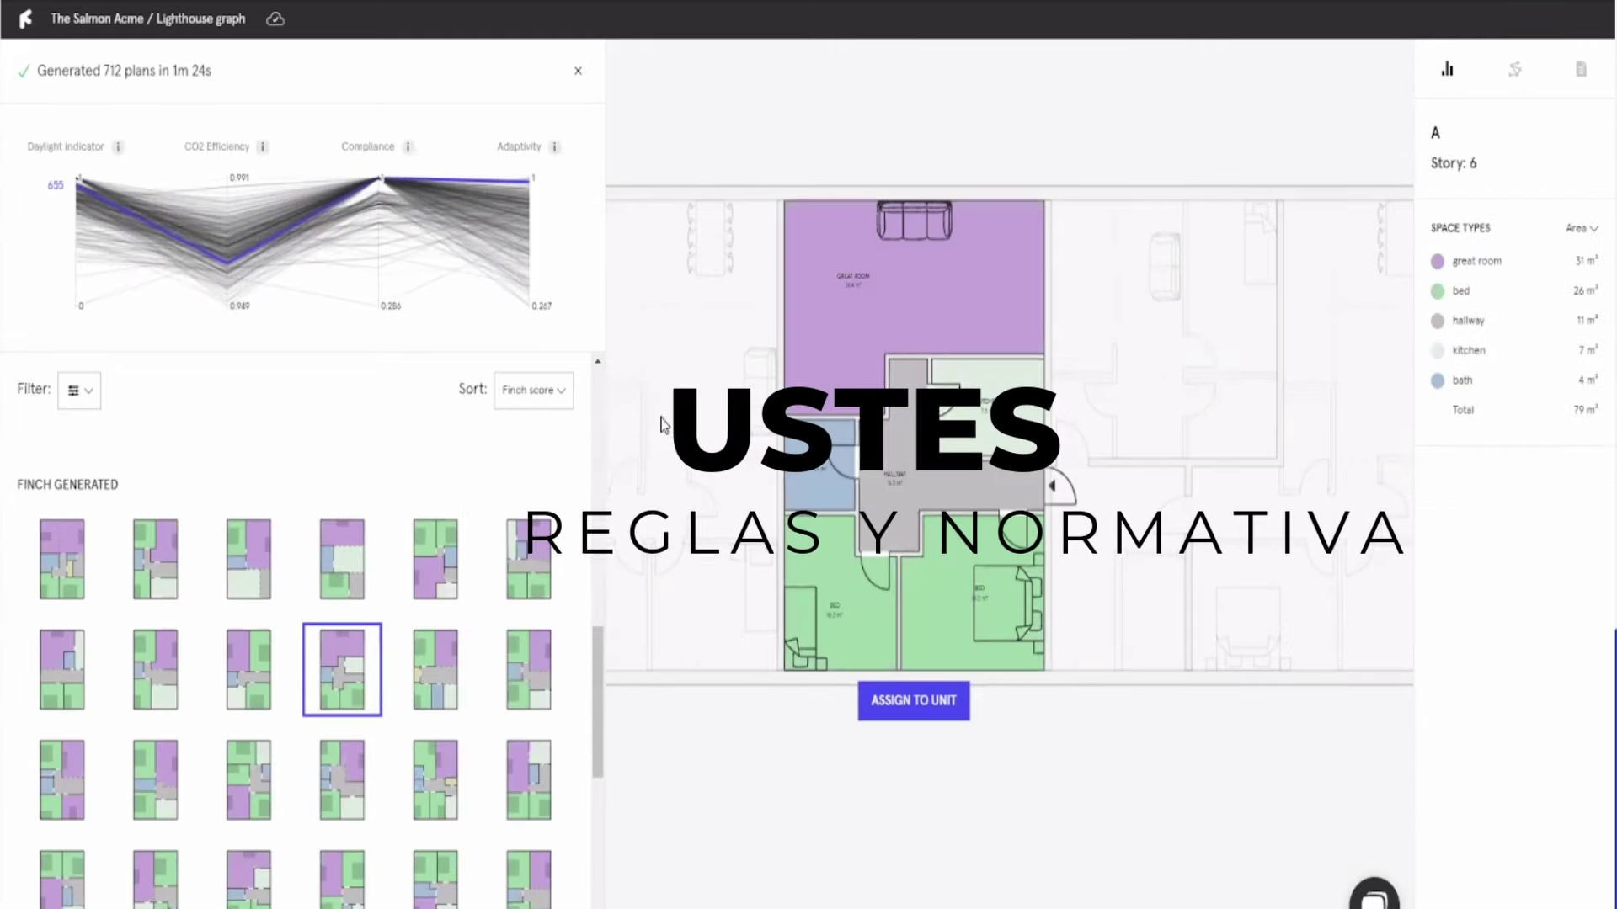
{"action": "scroll", "coordinate": [386, 733], "scroll_direction": "down", "scroll_amount": 2}
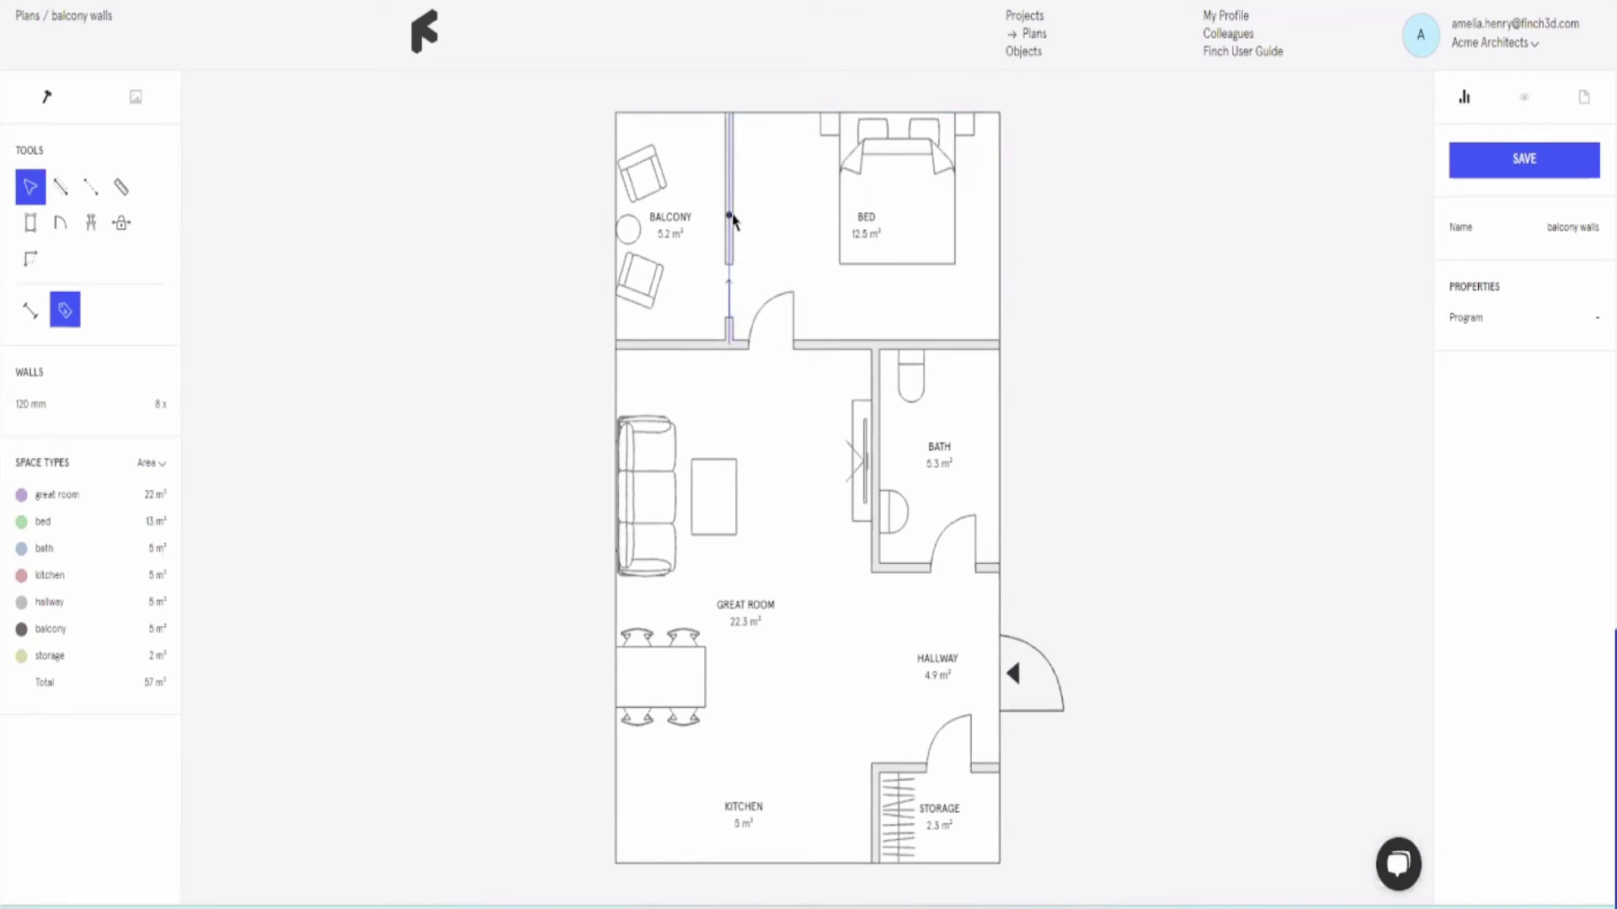
{"action": "left_click", "coordinate": [730, 219]}
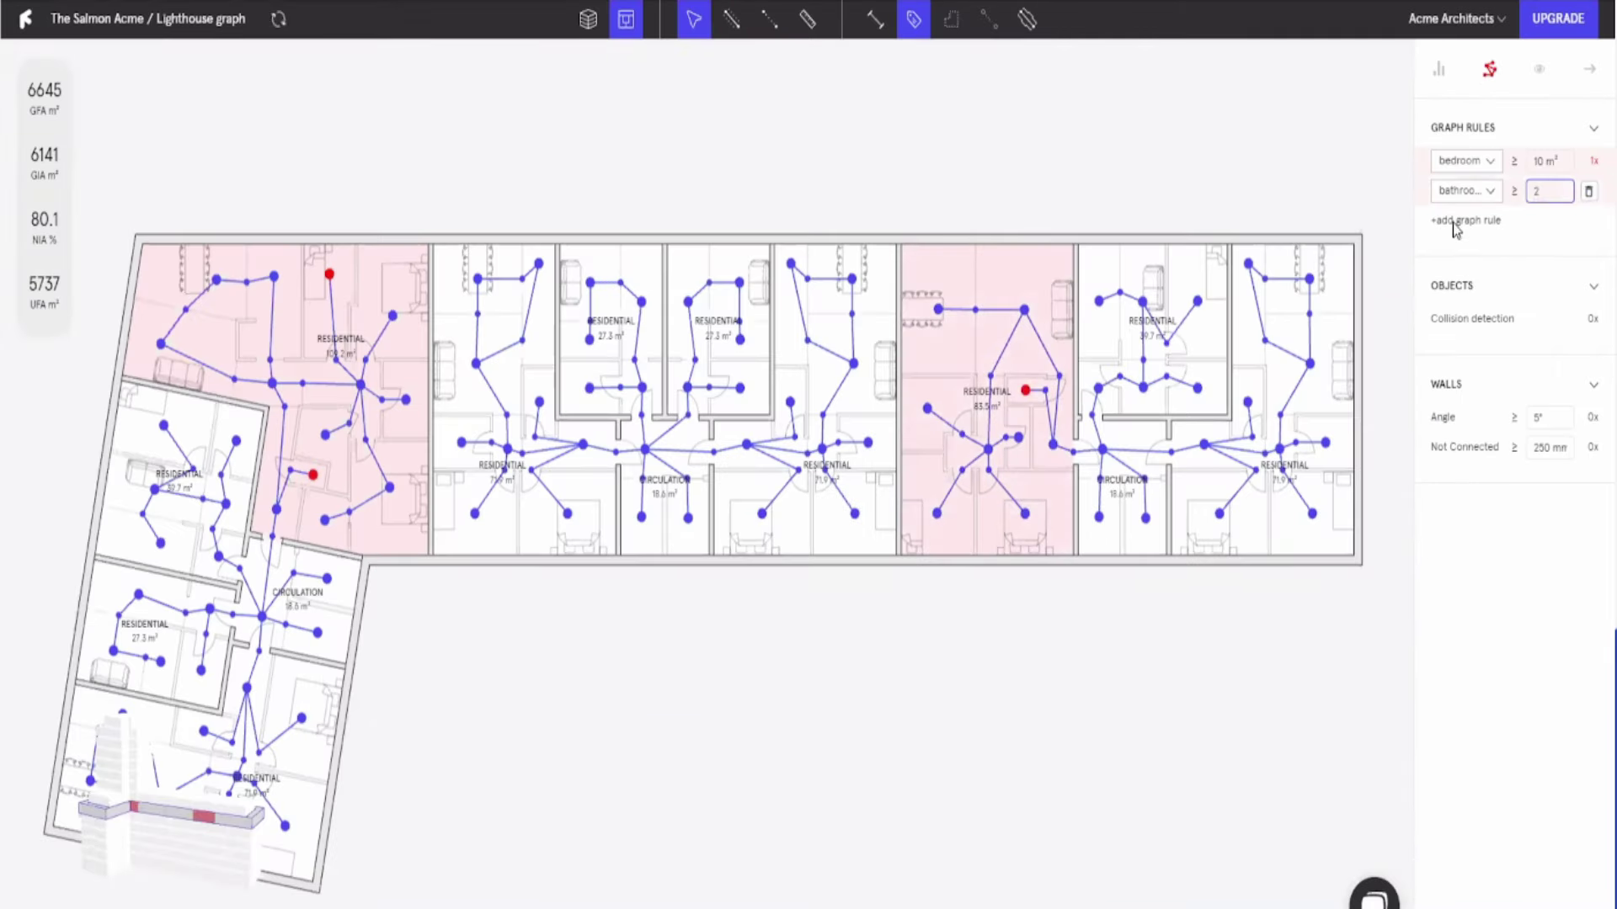
- Zoom and pan the floor graph over the two flagged units, then switch to 3D
{"action": "scroll", "coordinate": [404, 345], "scroll_direction": "down", "scroll_amount": 3}
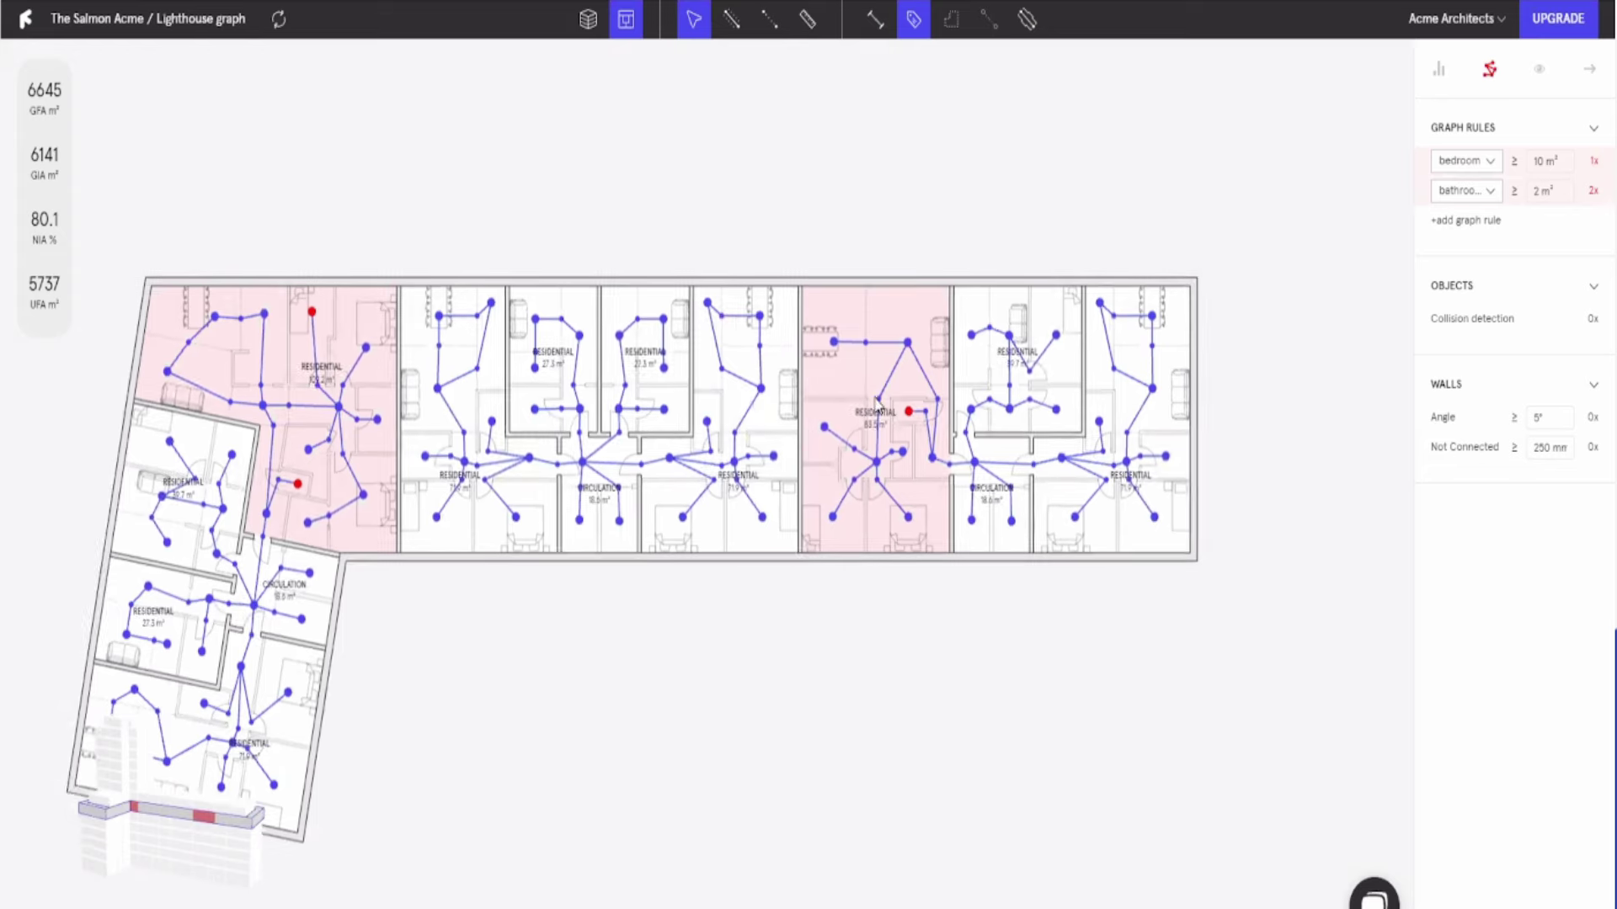
{"action": "scroll", "coordinate": [512, 458], "scroll_direction": "left", "scroll_amount": 4}
{"action": "scroll", "coordinate": [512, 457], "scroll_direction": "down", "scroll_amount": 2}
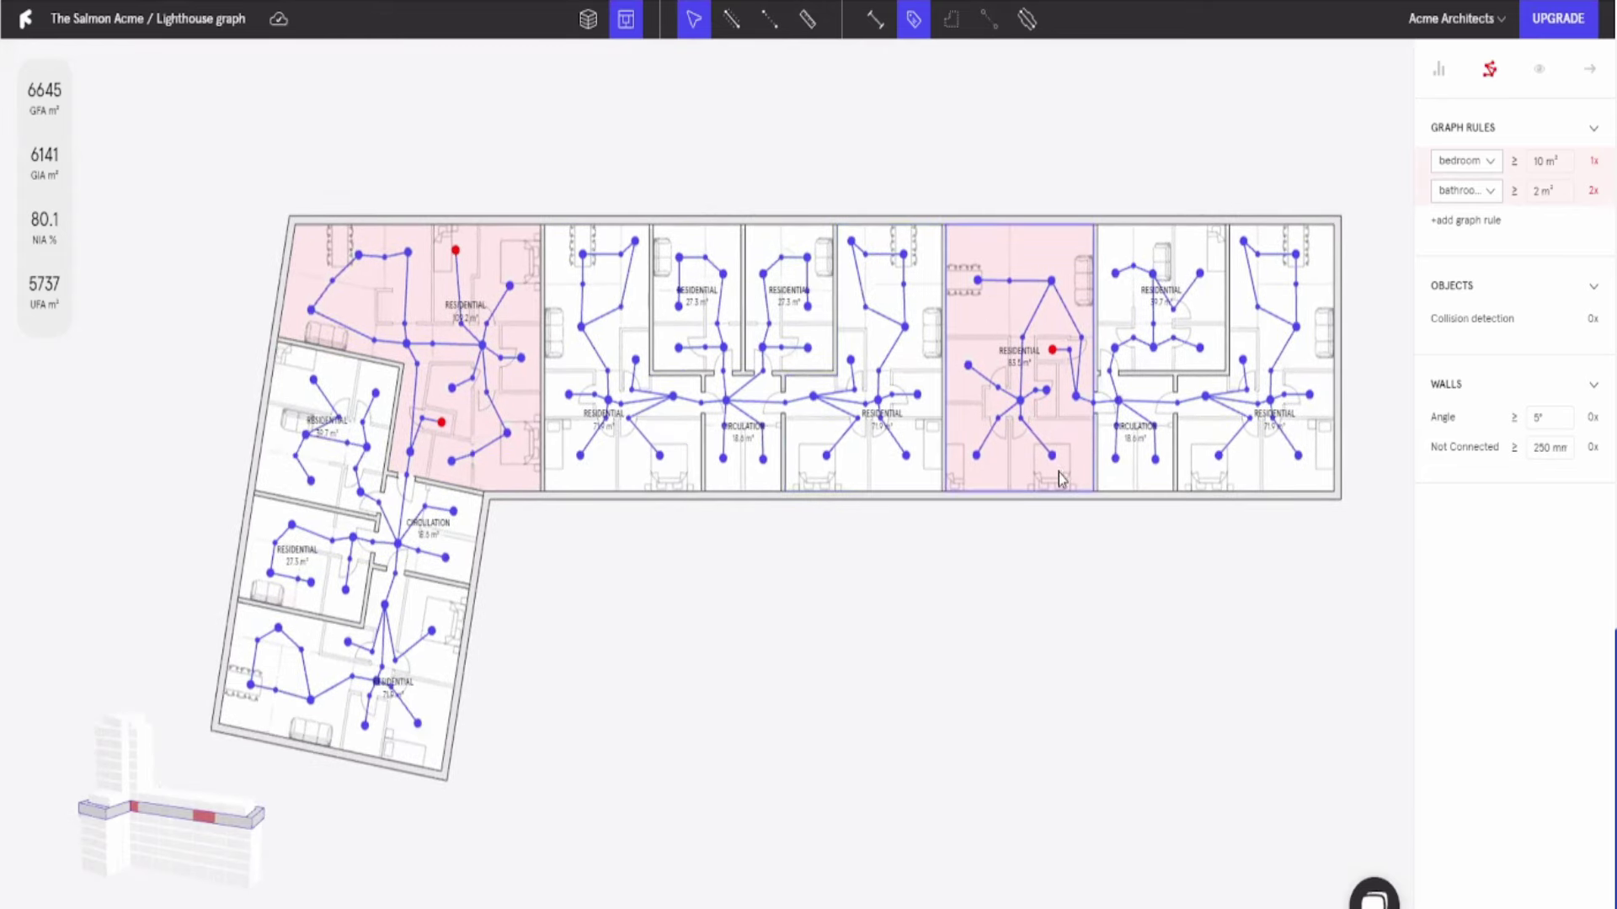
{"action": "key", "text": "3"}
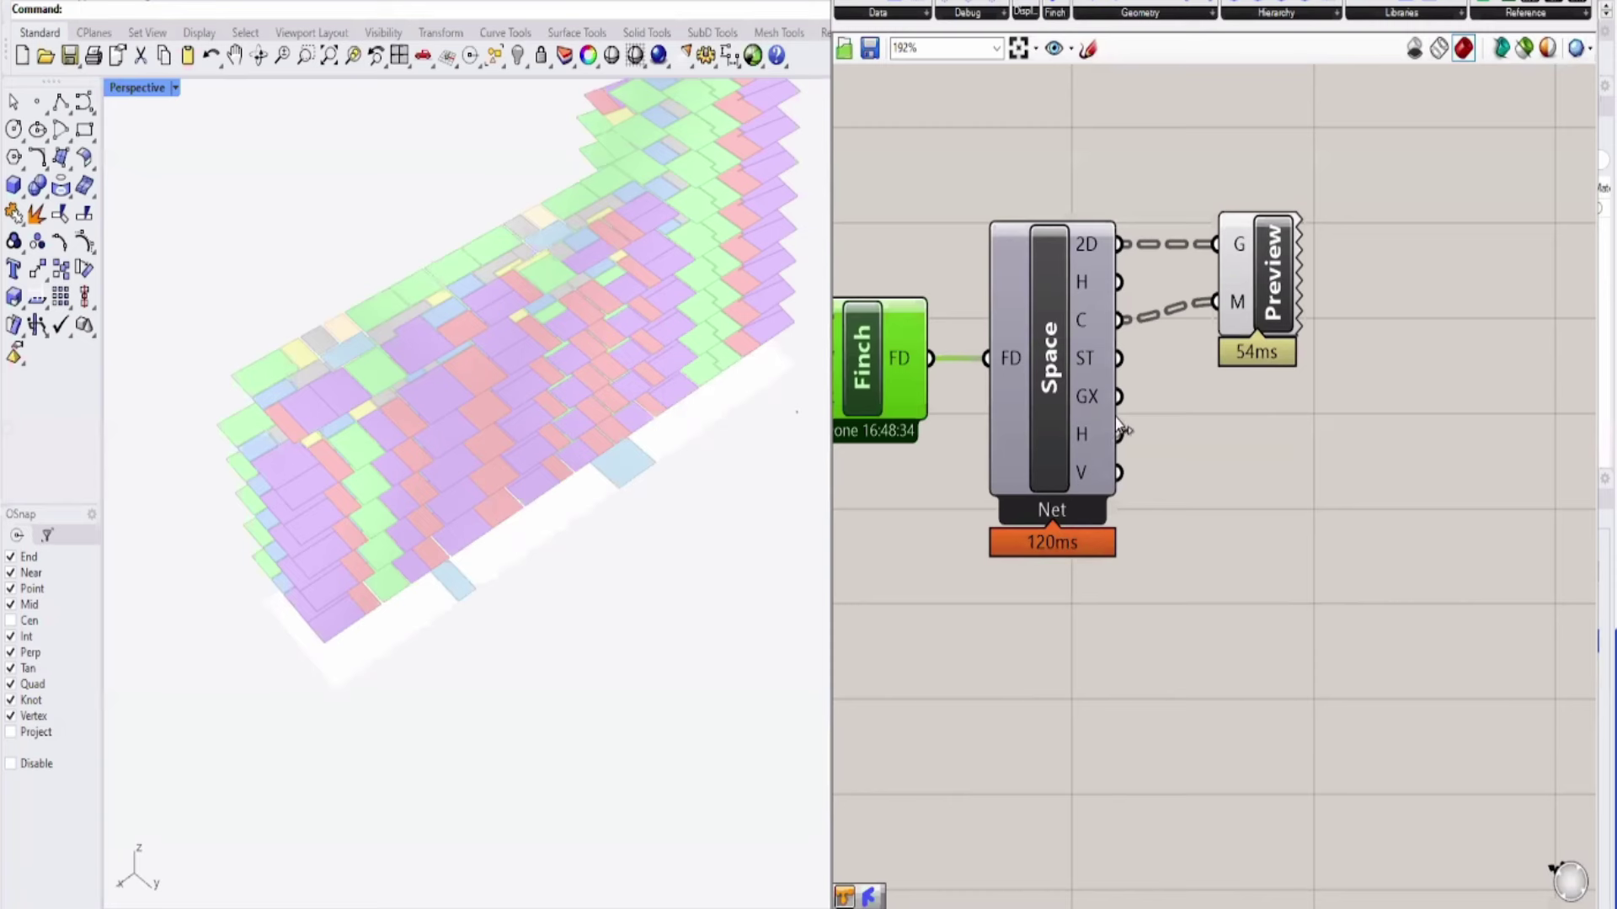
- Orbit and zoom Rhino's Perspective view to inspect the stacked, colour-coded Finch floor tiles
{"action": "right_click_drag", "start_coordinate": [509, 476], "coordinate": [336, 404]}
{"action": "scroll", "coordinate": [408, 379], "scroll_direction": "up", "scroll_amount": 5}
{"action": "scroll", "coordinate": [437, 339], "scroll_direction": "up", "scroll_amount": 3}
{"action": "scroll", "coordinate": [437, 339], "scroll_direction": "down", "scroll_amount": 3}
{"action": "scroll", "coordinate": [451, 361], "scroll_direction": "down", "scroll_amount": 4}
{"action": "mouse_move", "coordinate": [516, 295]}
{"action": "right_mouse_down"}
{"action": "mouse_move", "coordinate": [495, 371]}
{"action": "mouse_move", "coordinate": [469, 371]}
{"action": "right_mouse_up"}
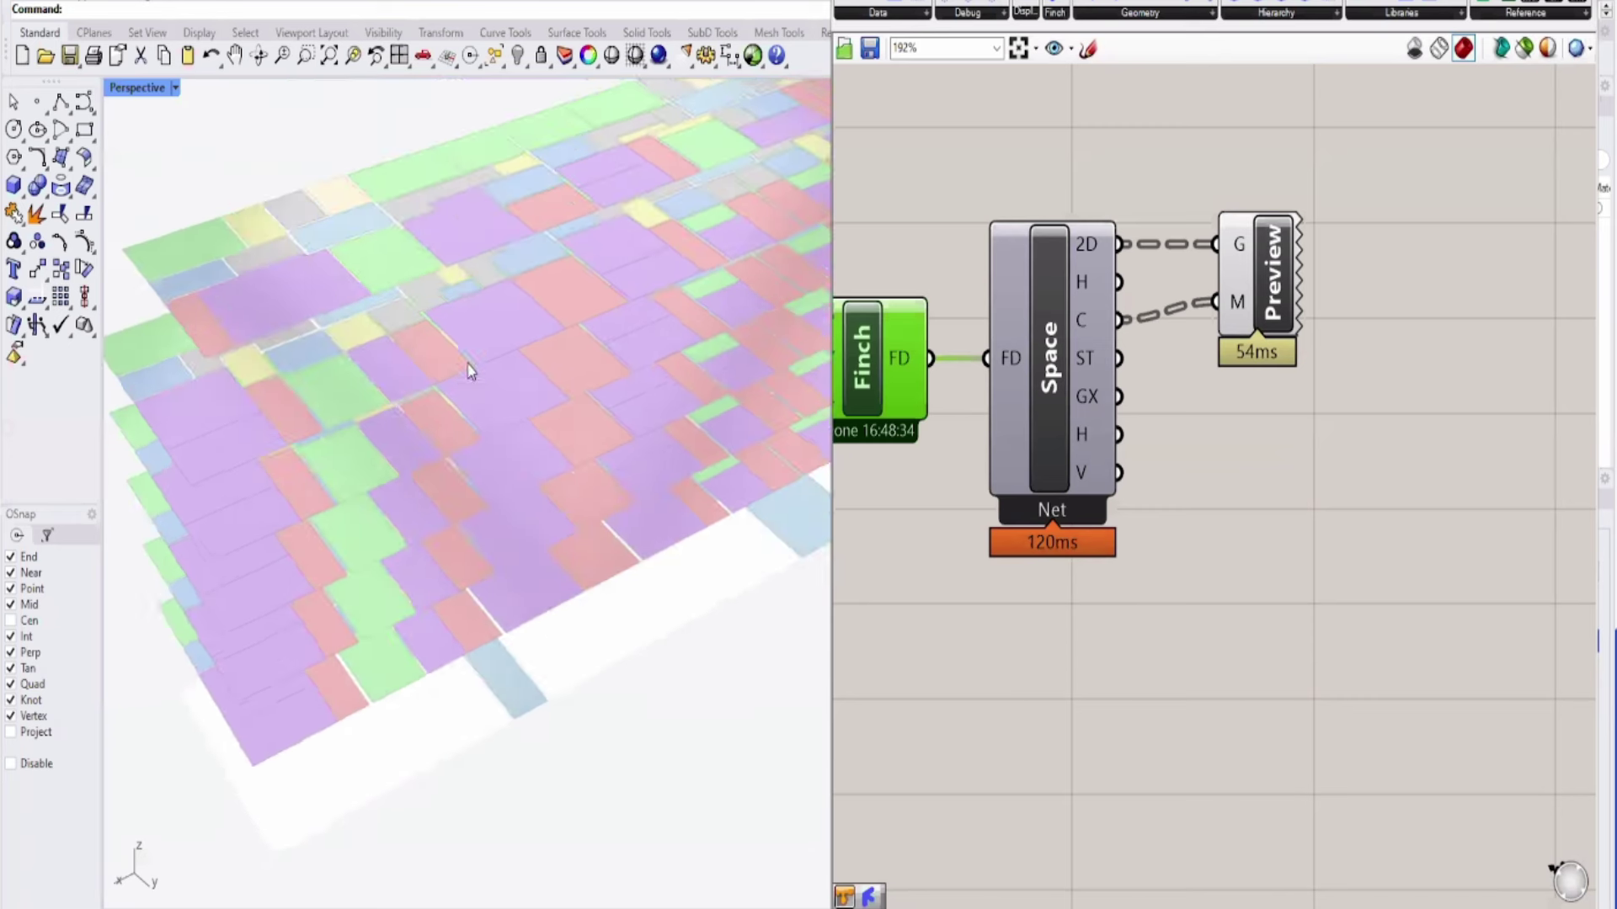
{"action": "key", "text": "Up"}
{"action": "key", "text": "Up"}
{"action": "key", "text": "Up"}
{"action": "key", "text": "Up"}
{"action": "key", "text": "Up"}
{"action": "key", "text": "Up"}
{"action": "key", "text": "Up"}
{"action": "key", "text": "Up"}
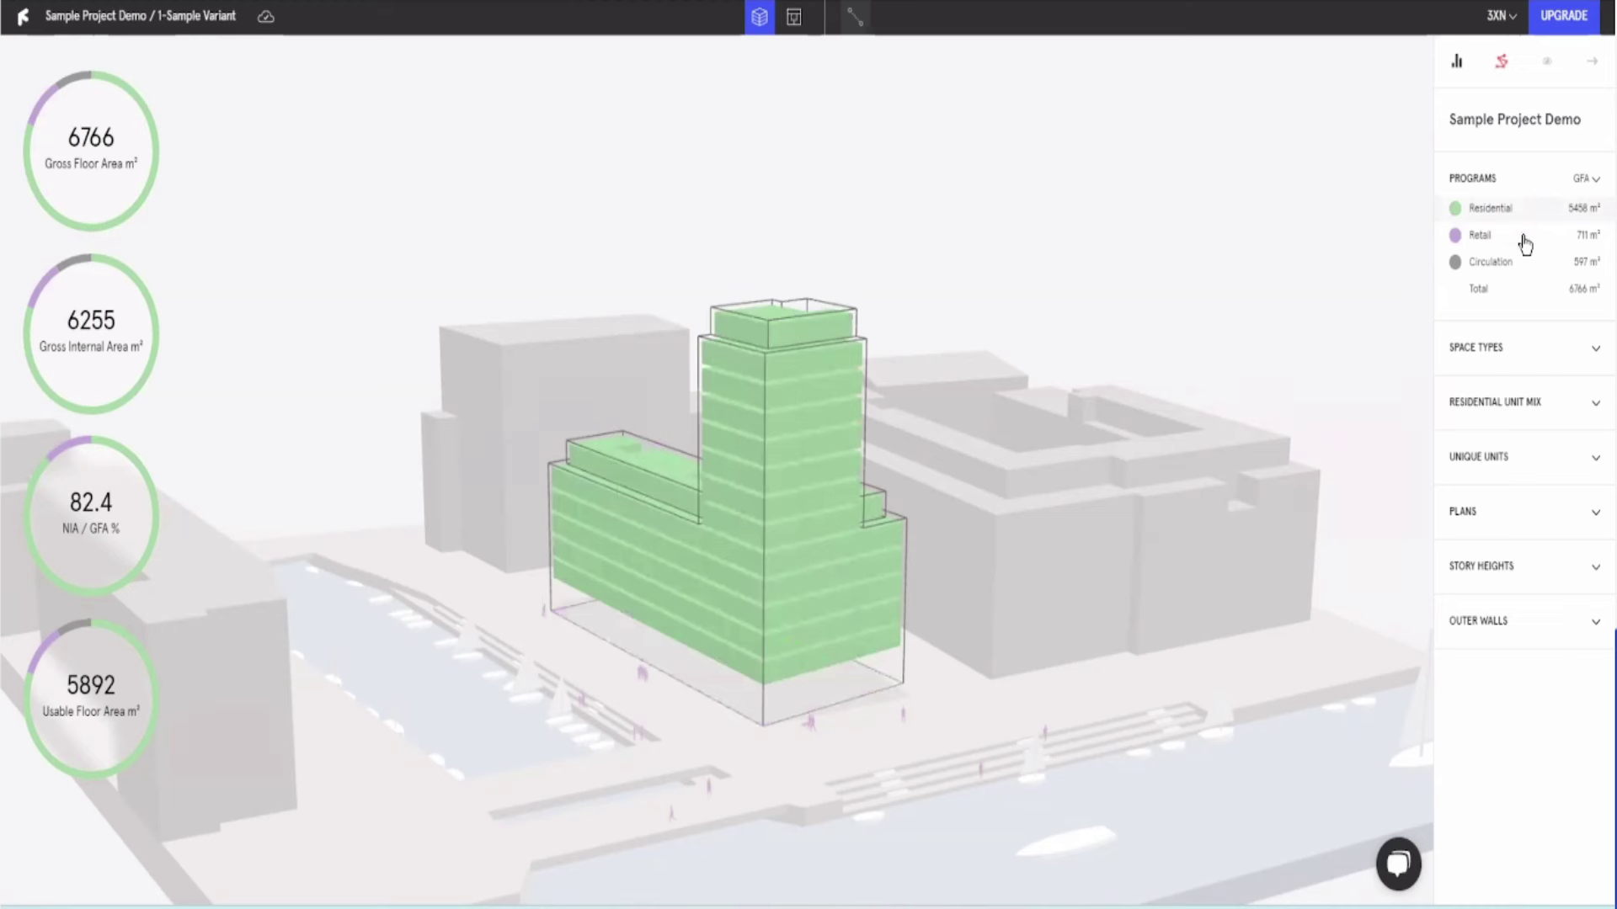
{"action": "left_click", "coordinate": [1504, 334]}
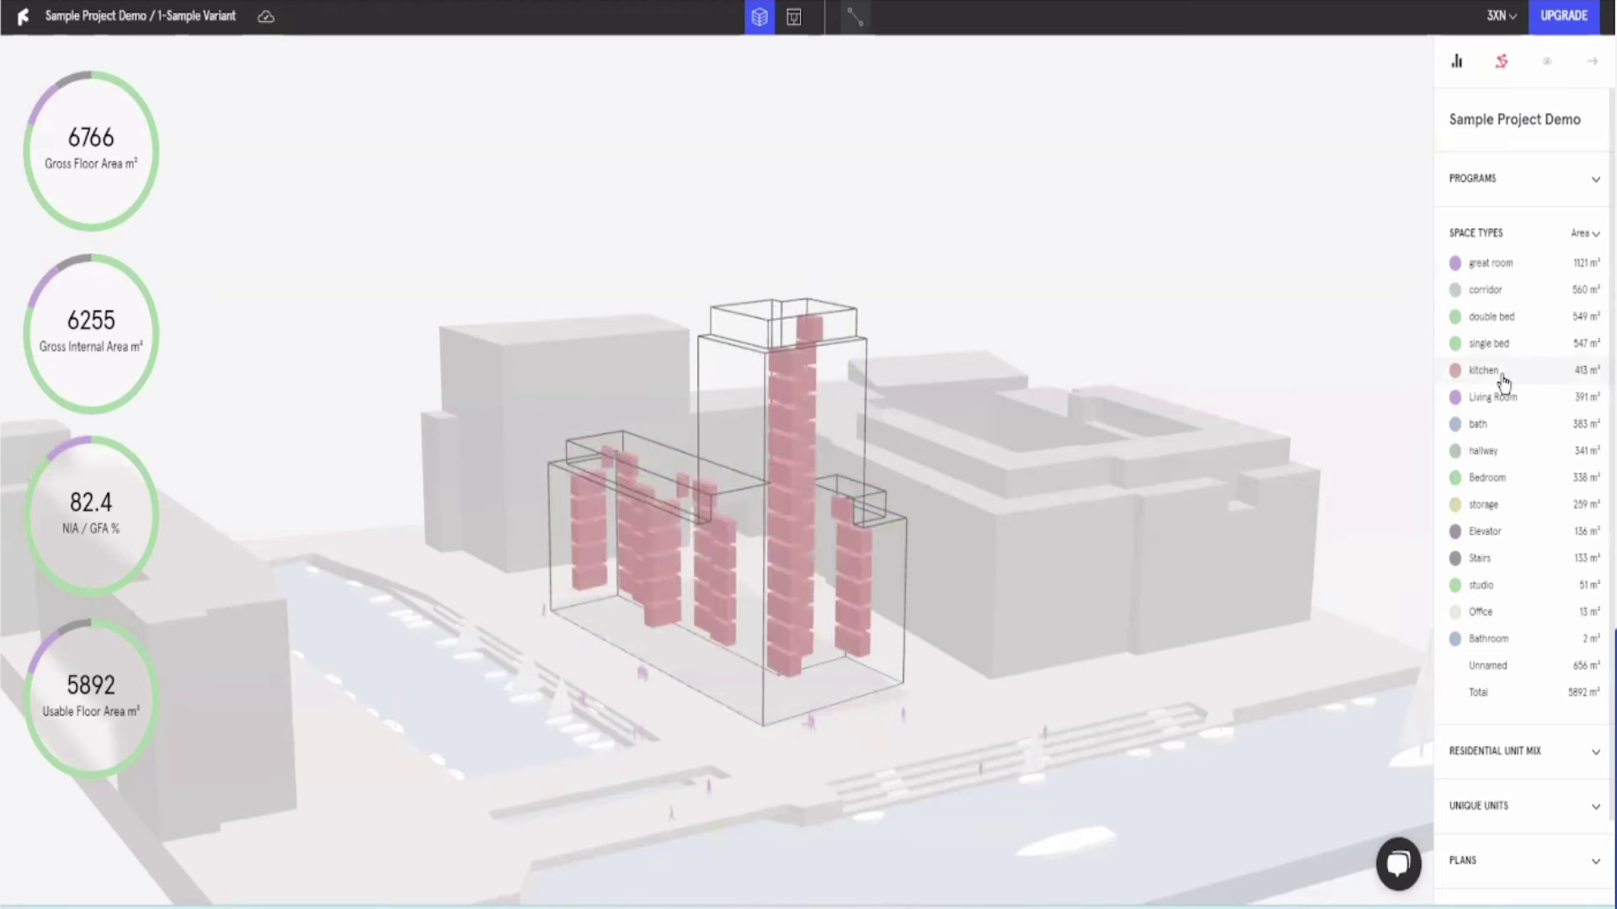
{"action": "left_click", "coordinate": [1507, 749]}
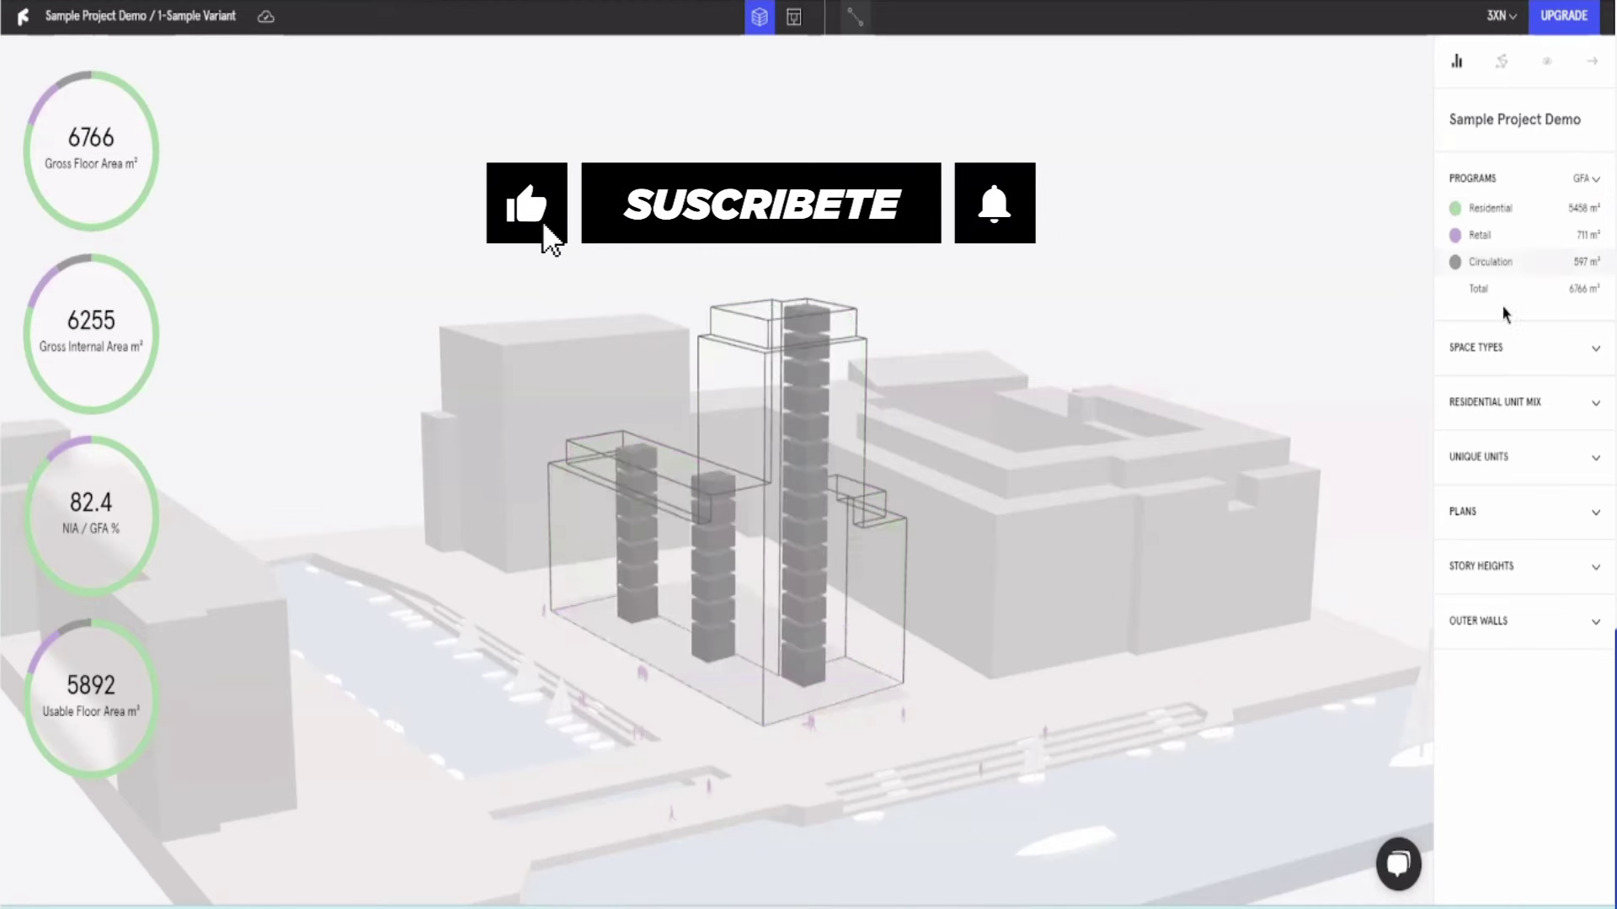
- List space-type areas, isolate story 4 (674 m²) from above, and display it as a 2D plan
{"action": "left_click", "coordinate": [1504, 342]}
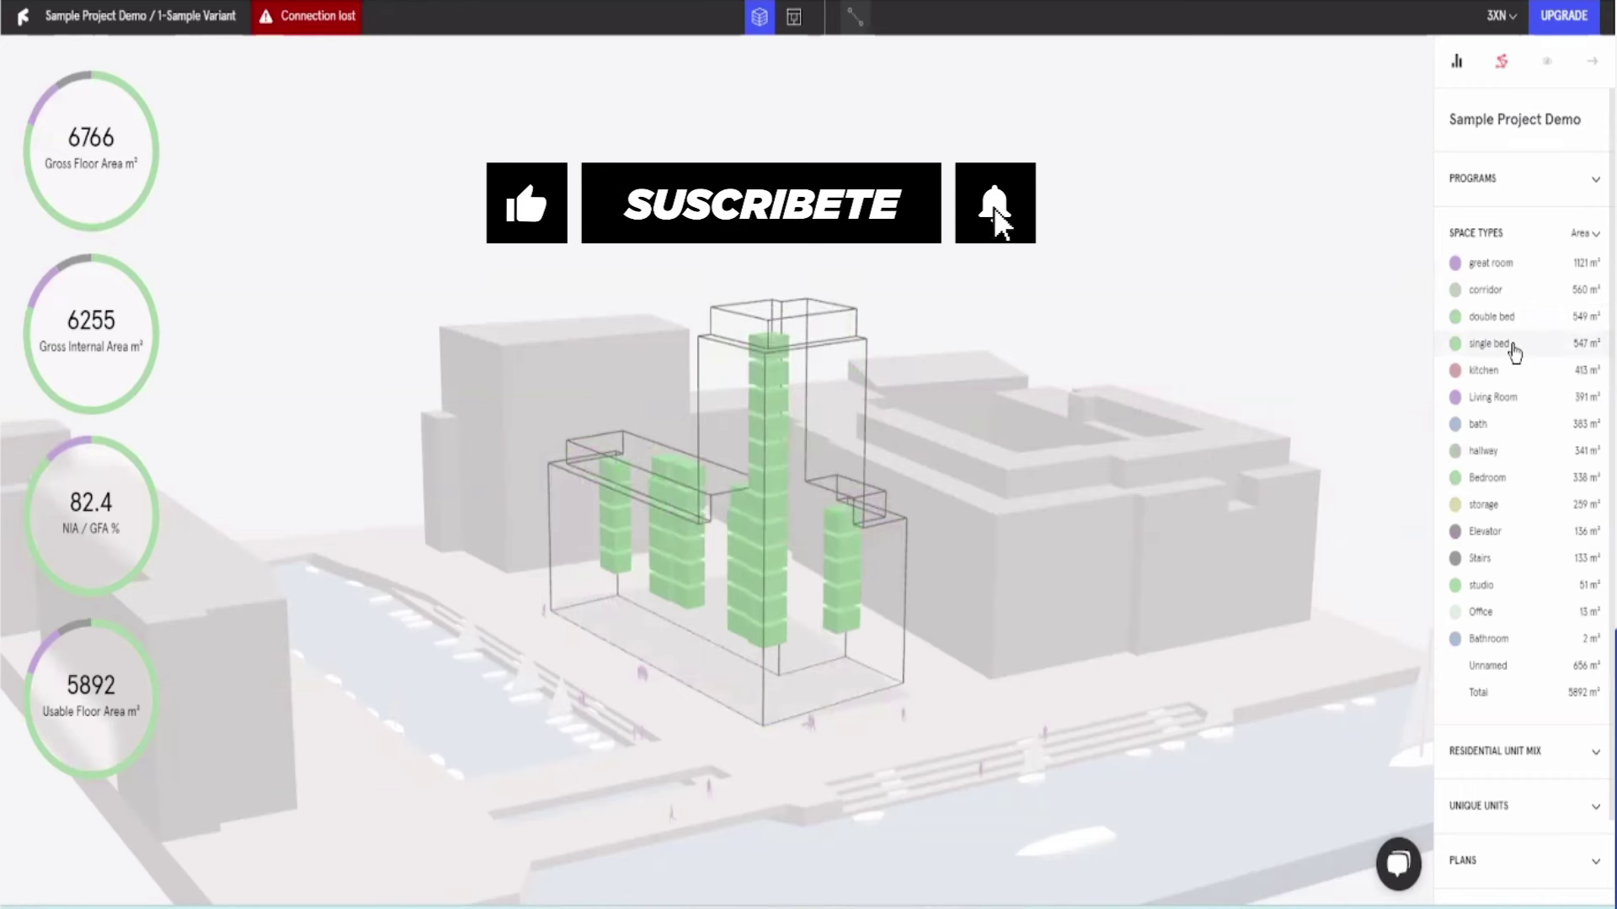
{"action": "left_click", "coordinate": [930, 603]}
{"action": "left_click_drag", "start_coordinate": [935, 603], "coordinate": [845, 401]}
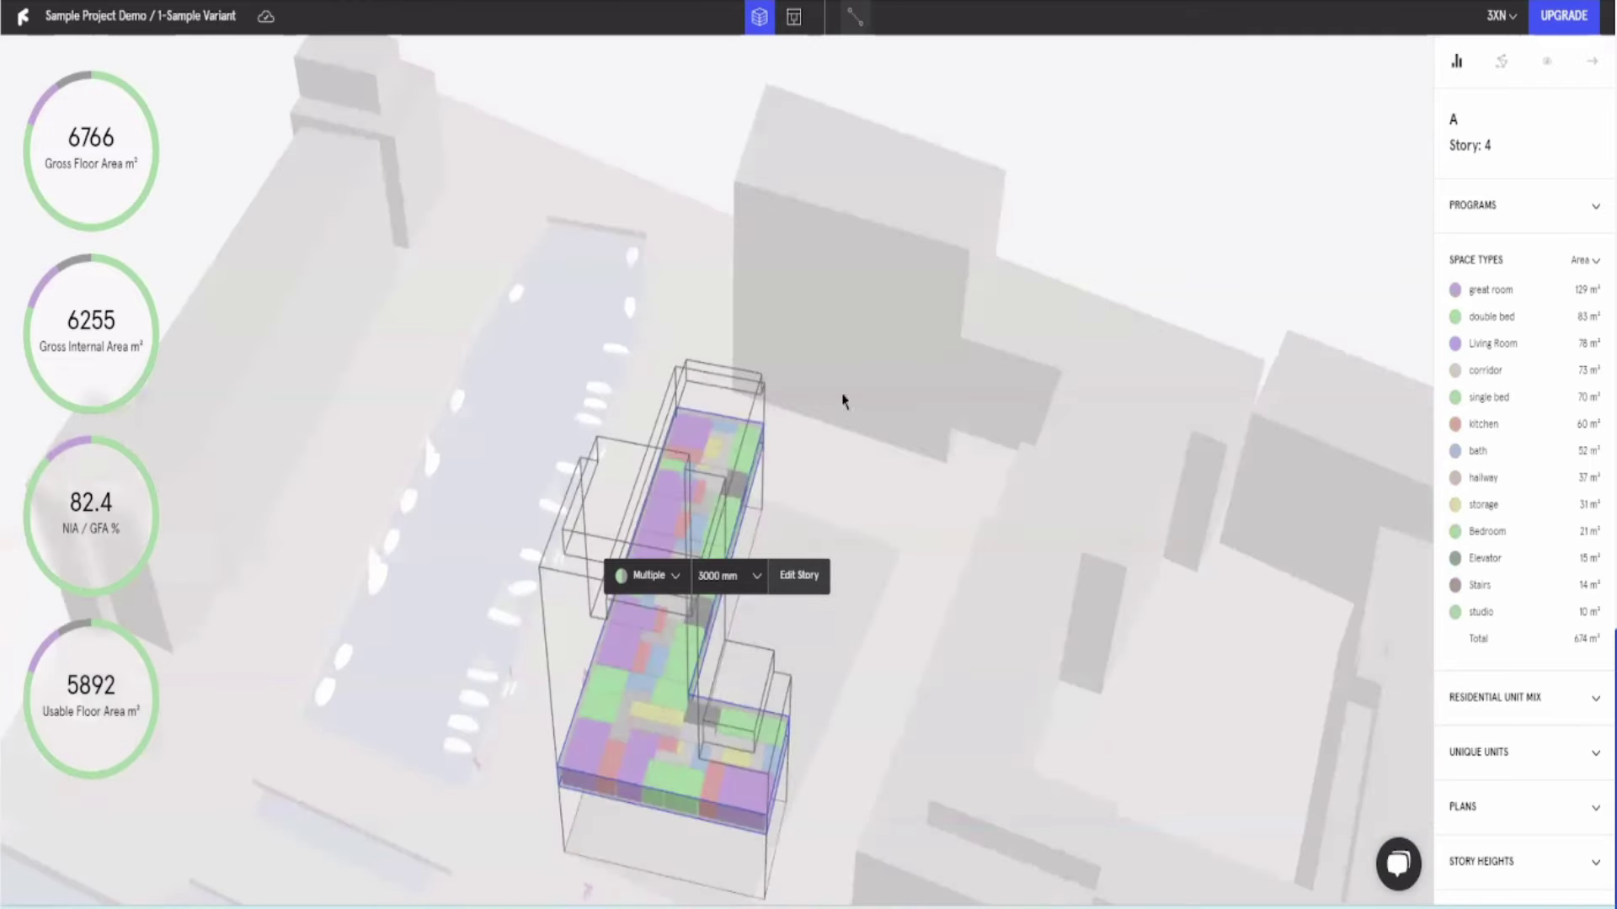
{"action": "left_click", "coordinate": [793, 16]}
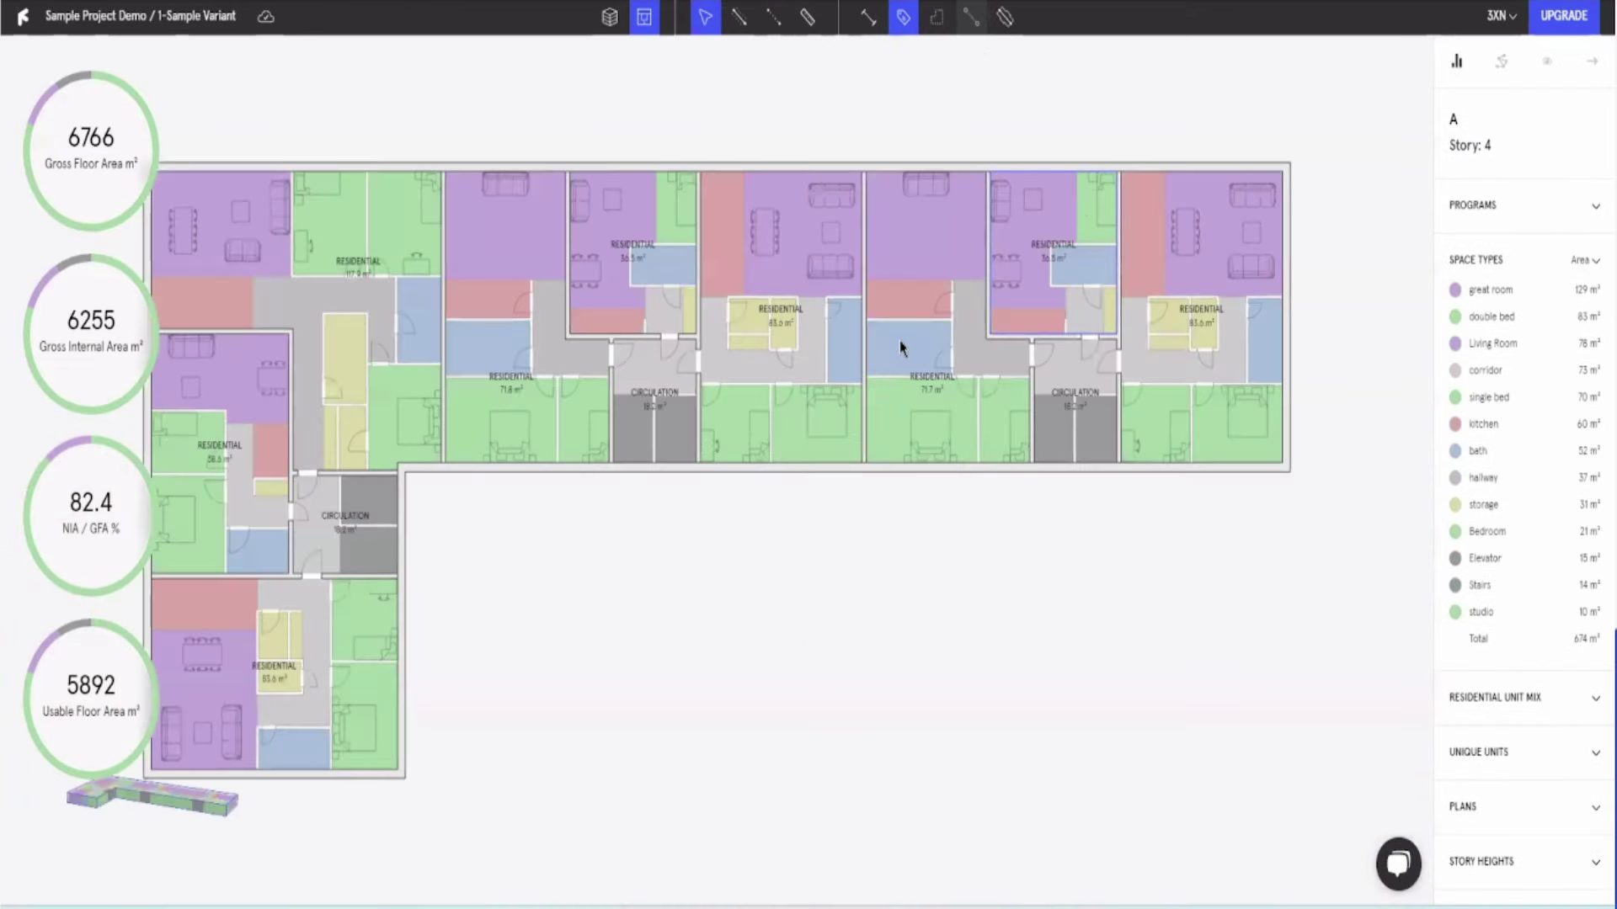